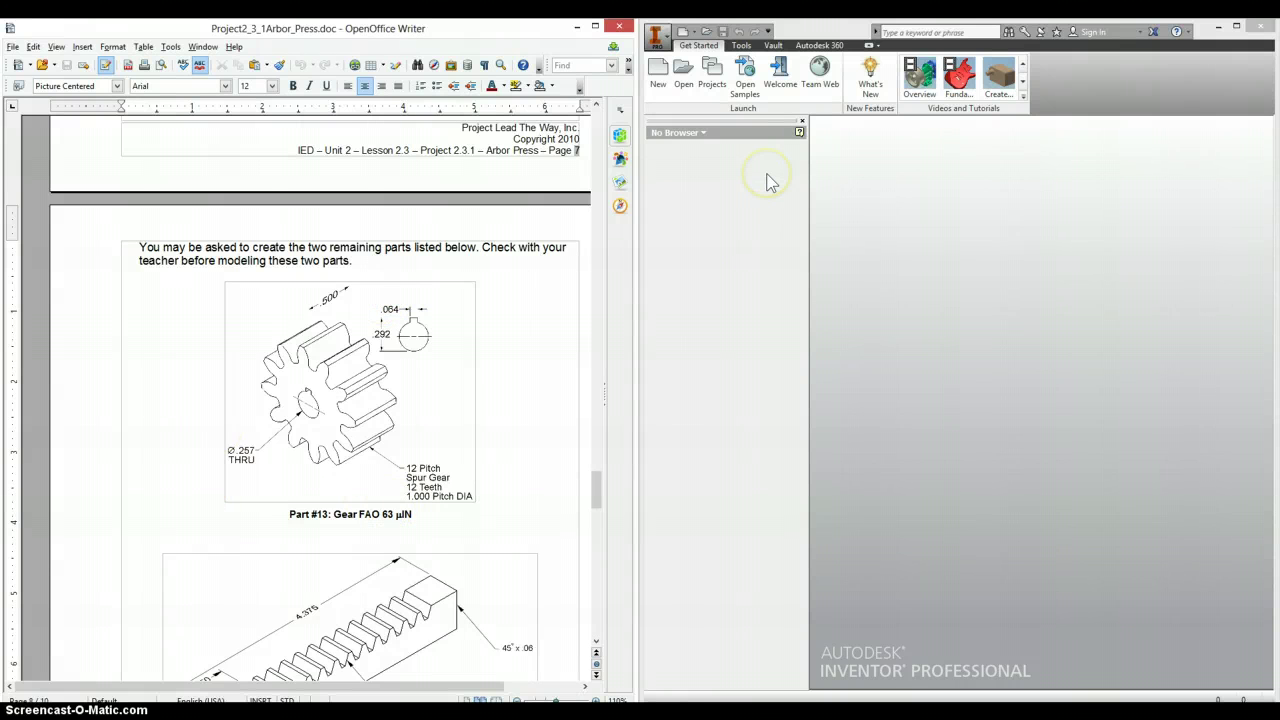
Step: Create a new assembly, Assembly3, and bring up the Design ribbon tools
left_click(688, 32)
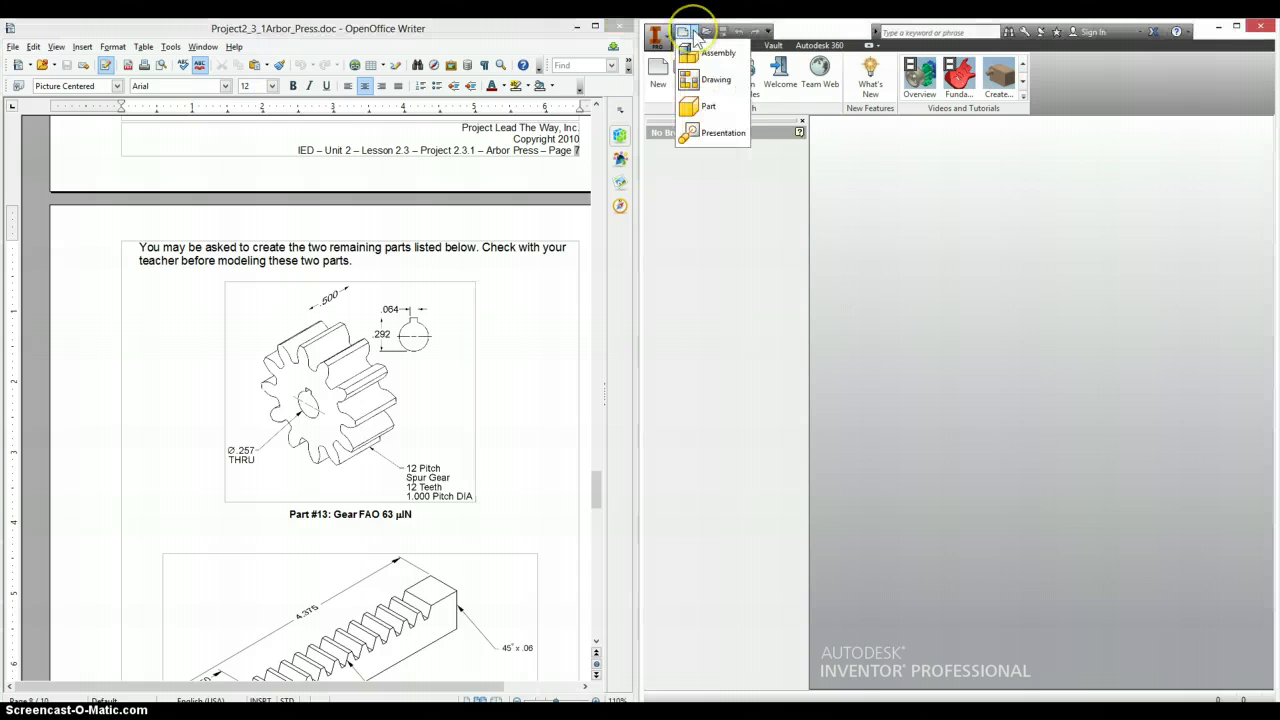
left_click(714, 53)
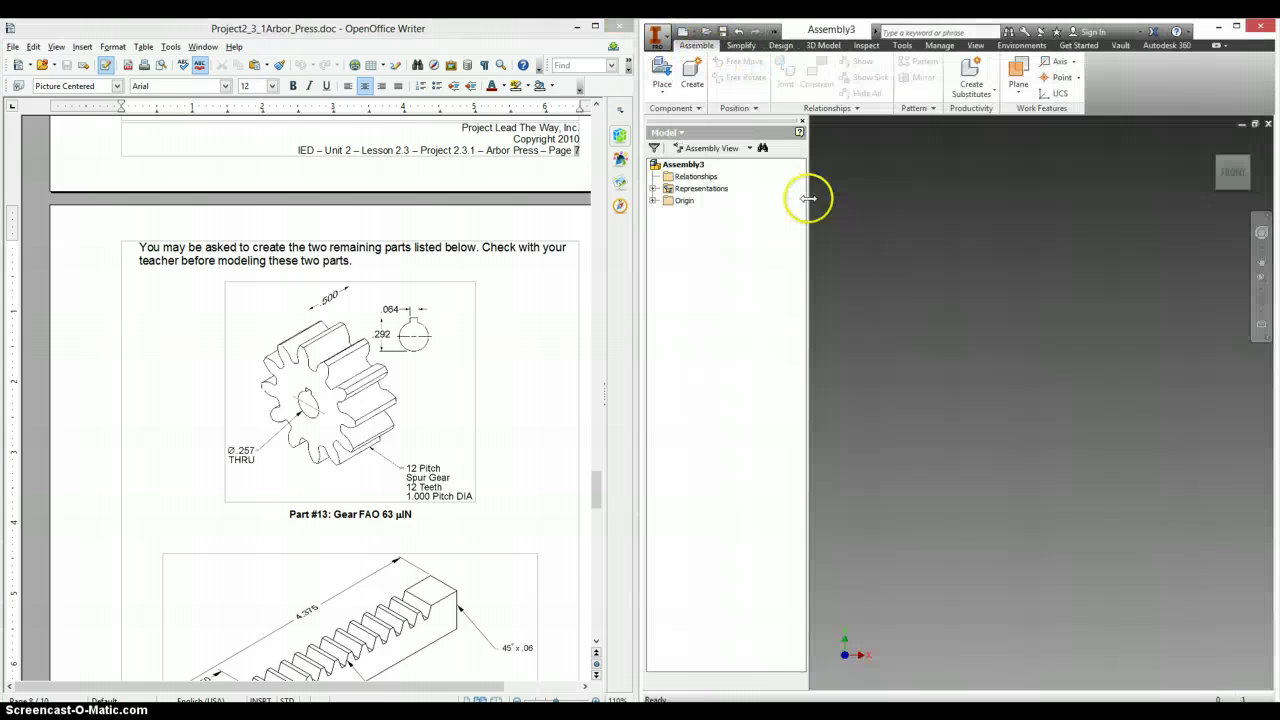
left_click(780, 46)
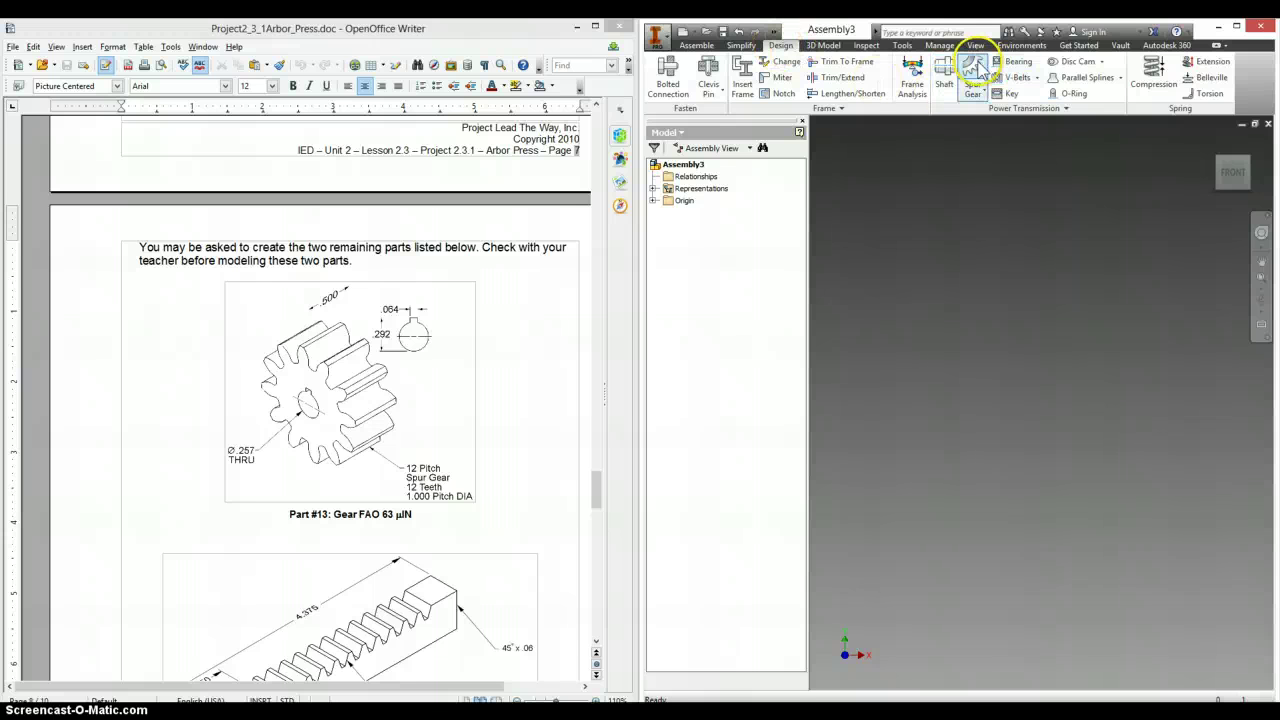
Step: Launch the Spur Gear generator, saving the assembly as Gear in the Arbor Press folder
left_click(973, 70)
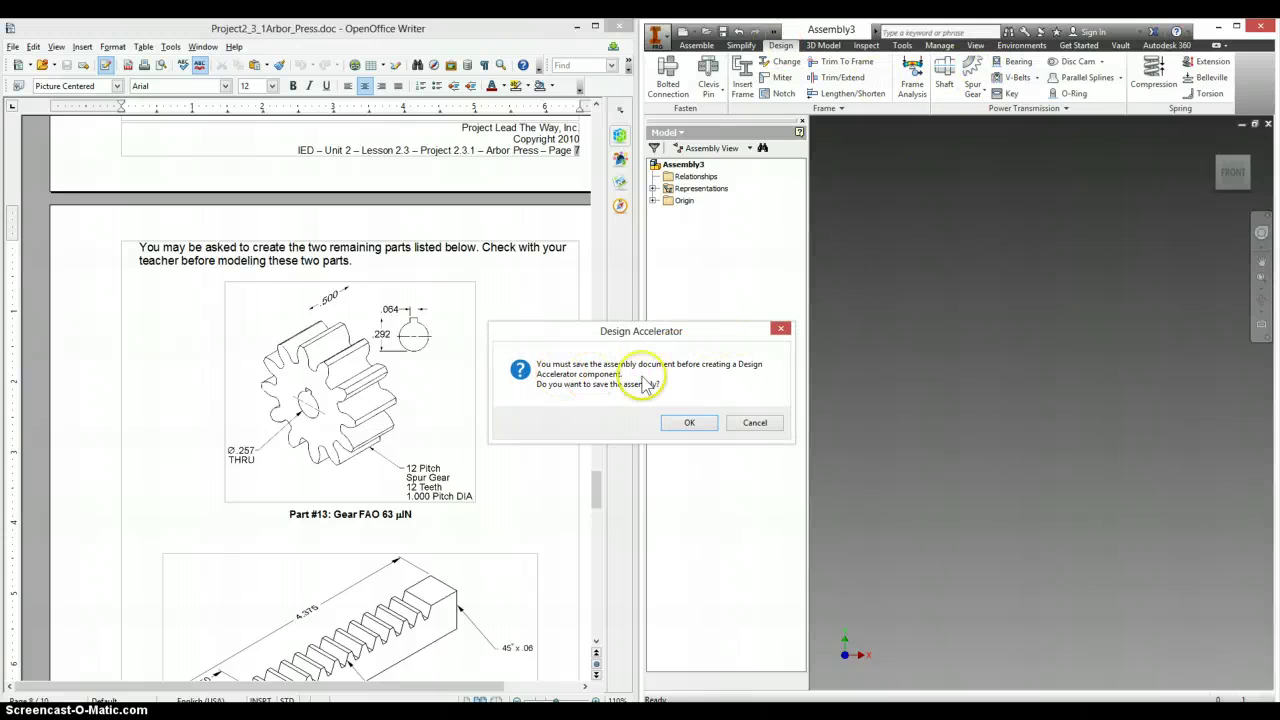
left_click(689, 423)
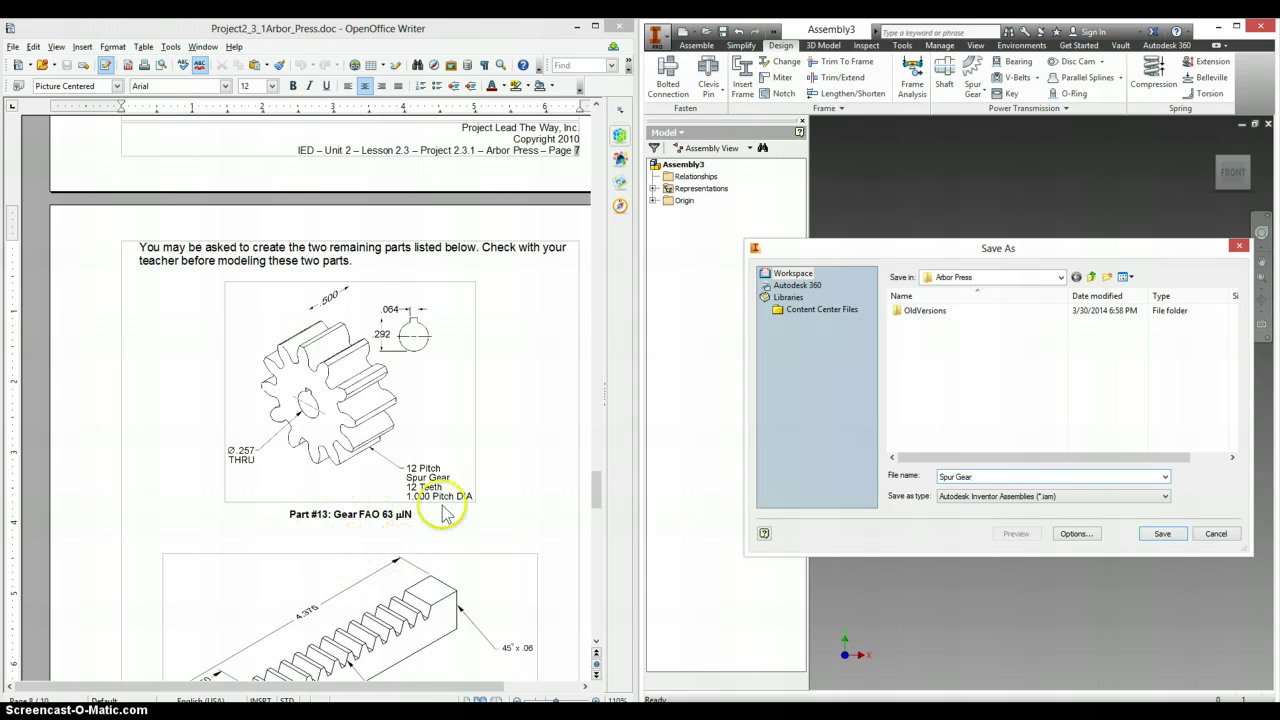
double_click(955, 476)
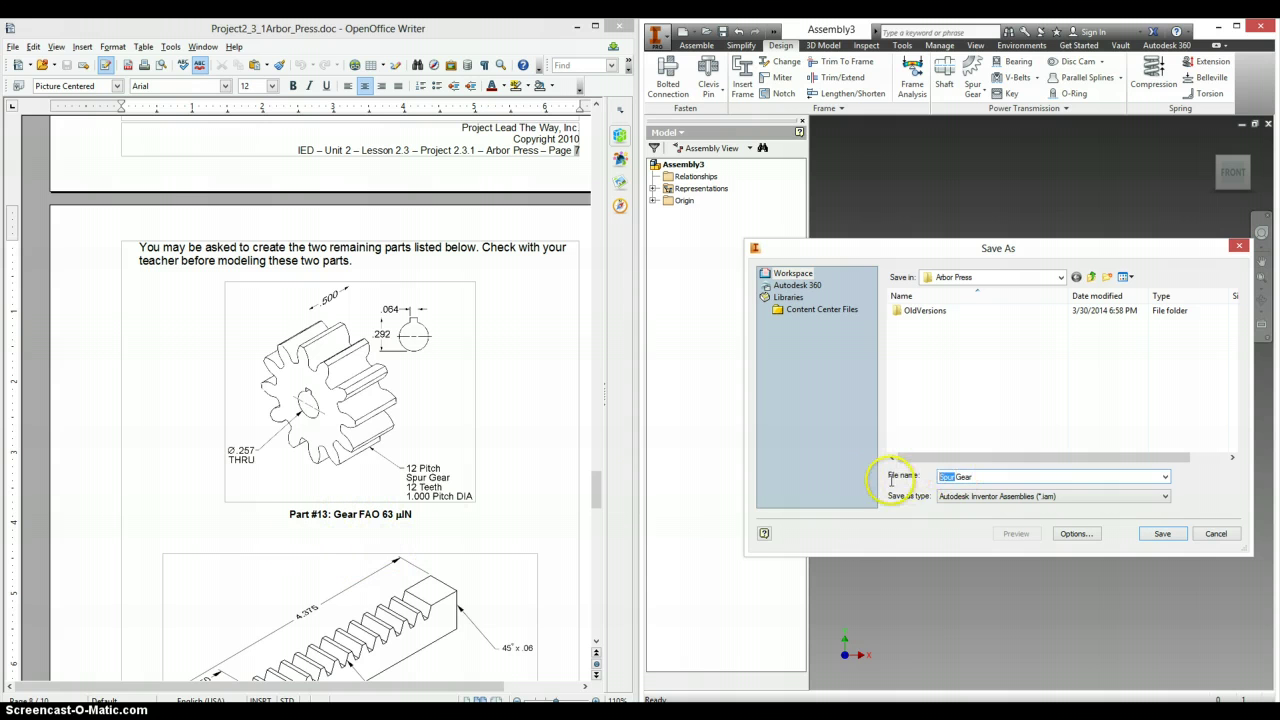
key("Delete")
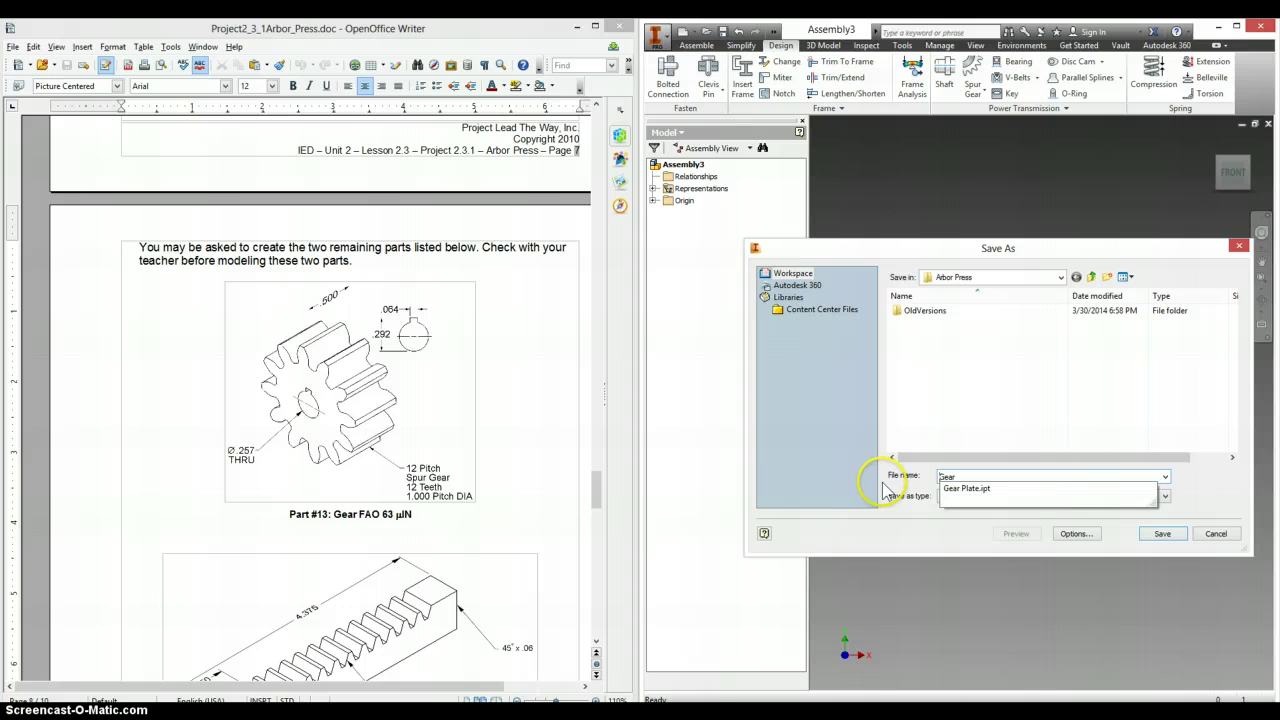
left_click(884, 490)
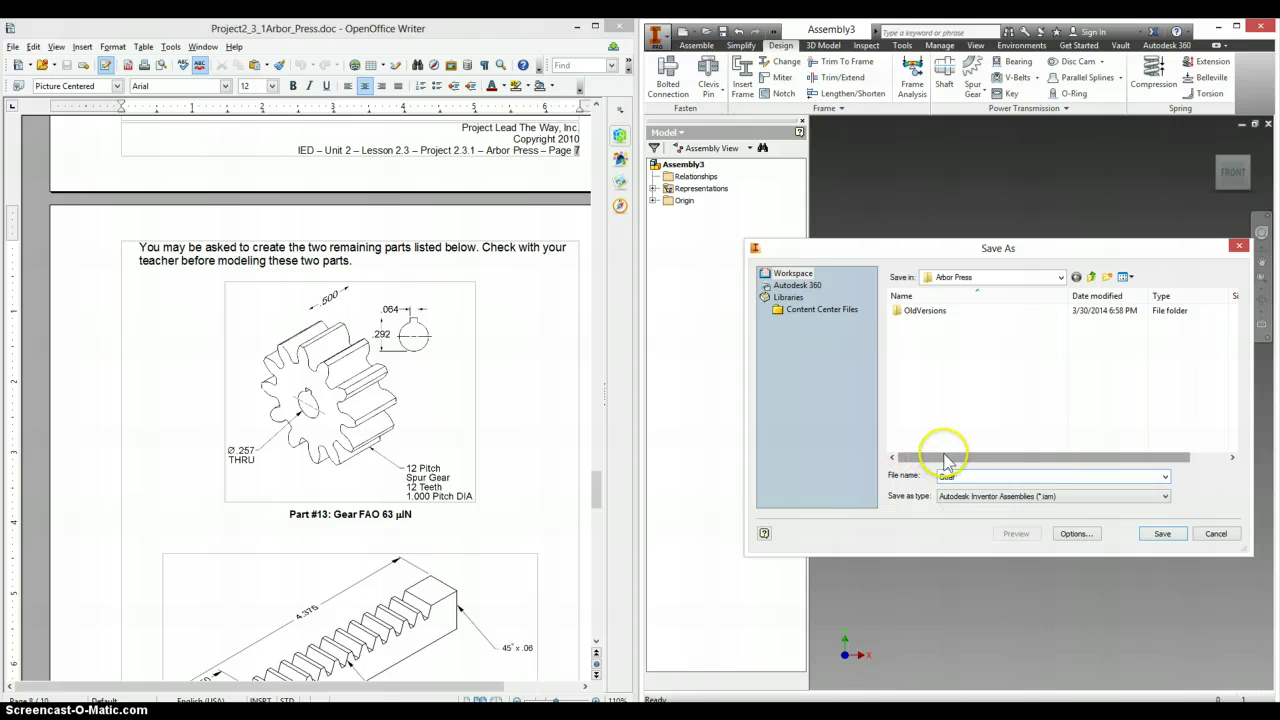
left_click(1164, 534)
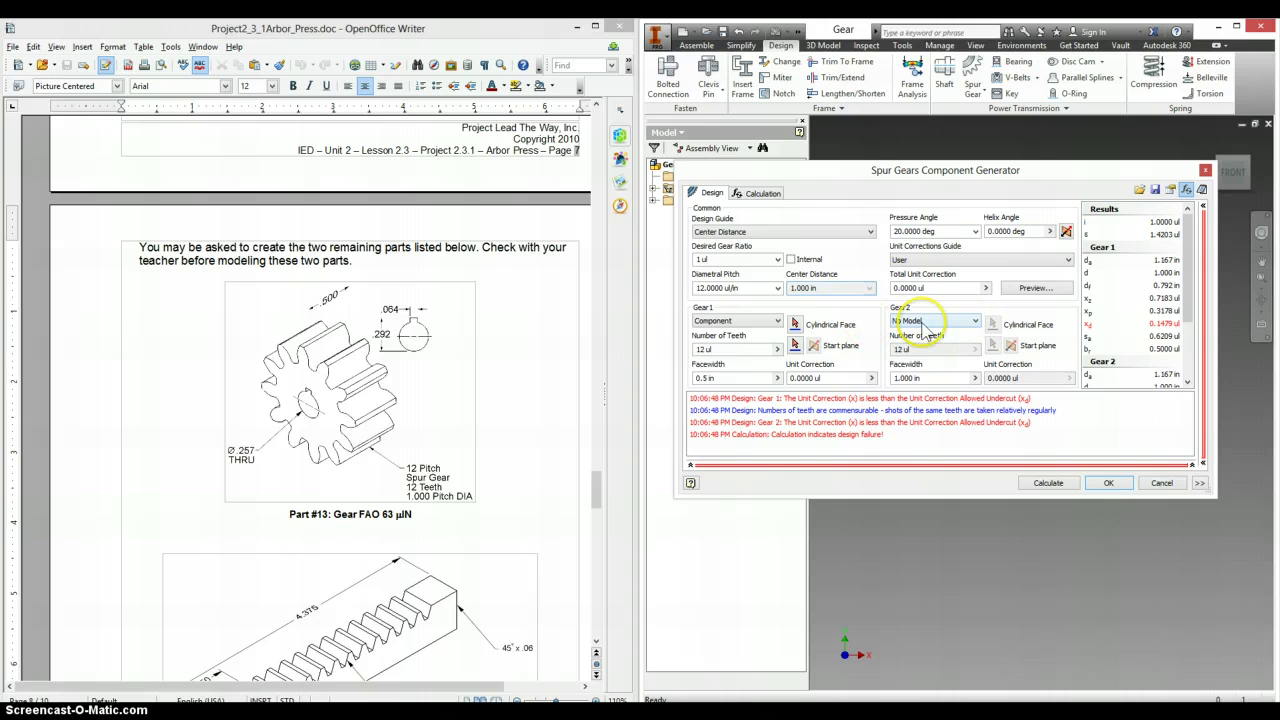
Step: Accept the 12-tooth, 12 diametral pitch, 0.5 in face width gear despite design warnings
left_click(1105, 483)
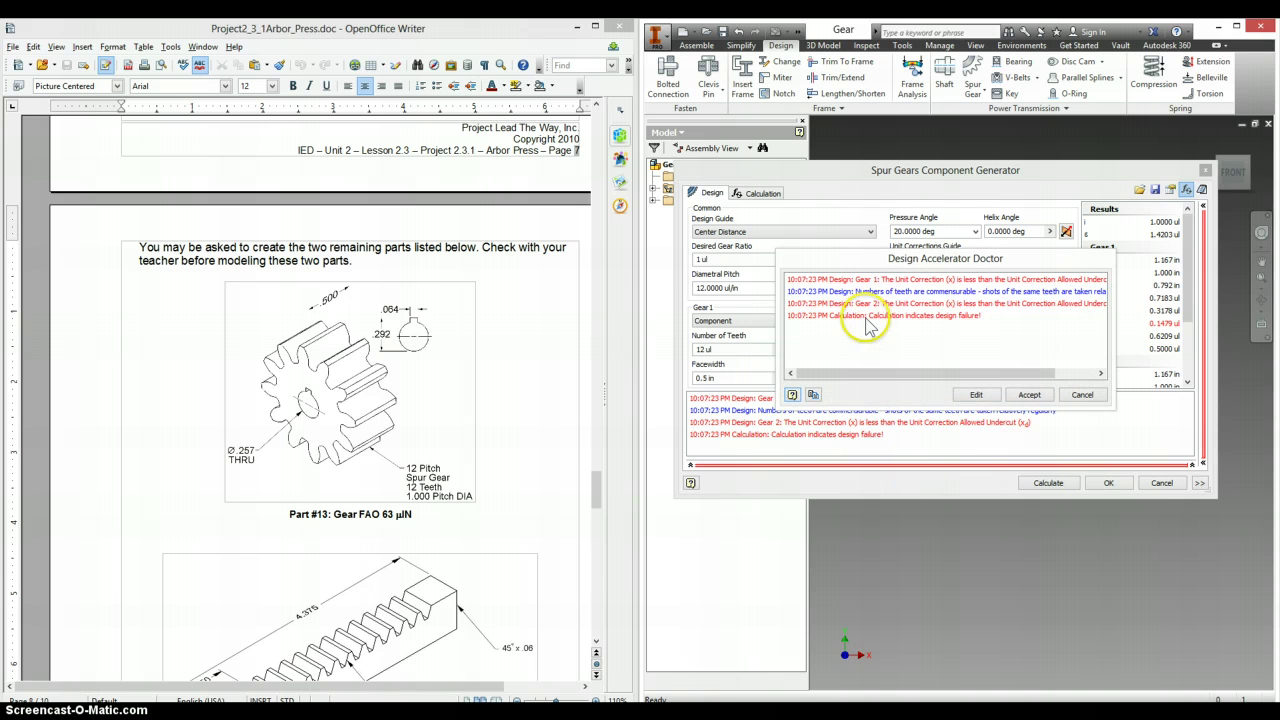
left_click(1029, 395)
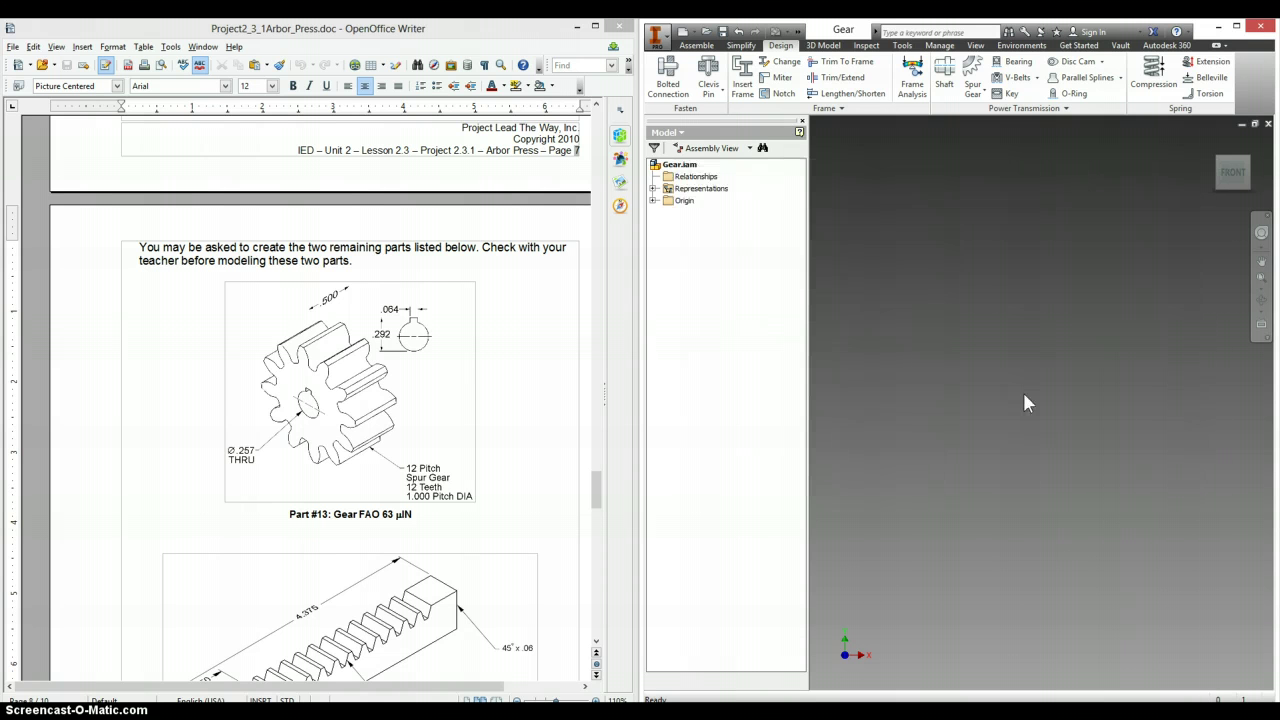
Step: Place the generated spur gear in the Gear assembly viewport
left_click(1016, 370)
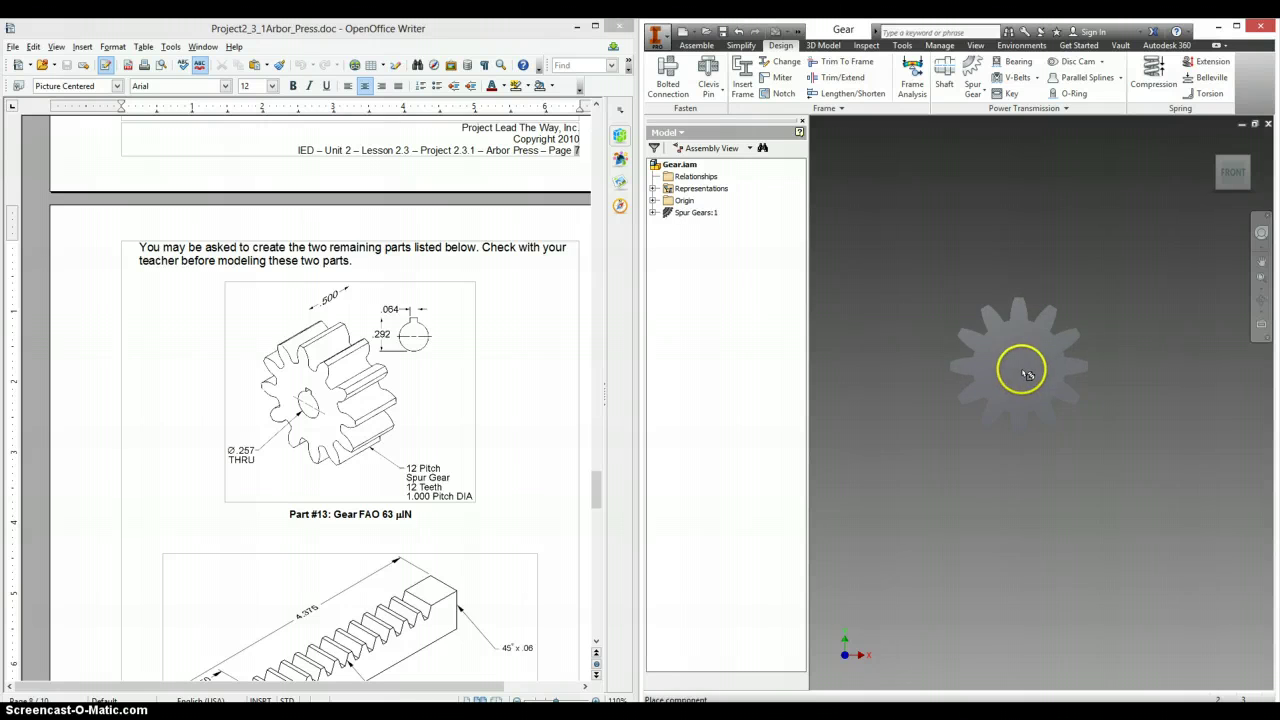
right_click(966, 248)
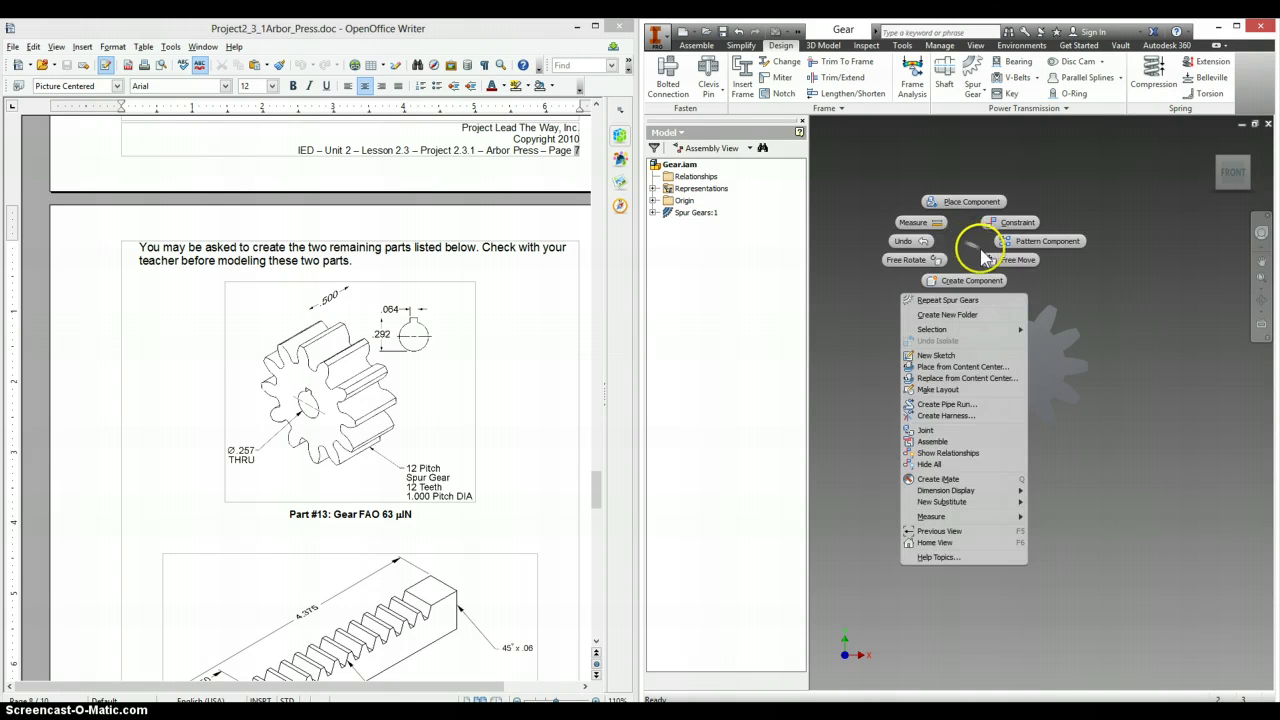
key("Escape")
left_click(1012, 364)
right_click(1012, 365)
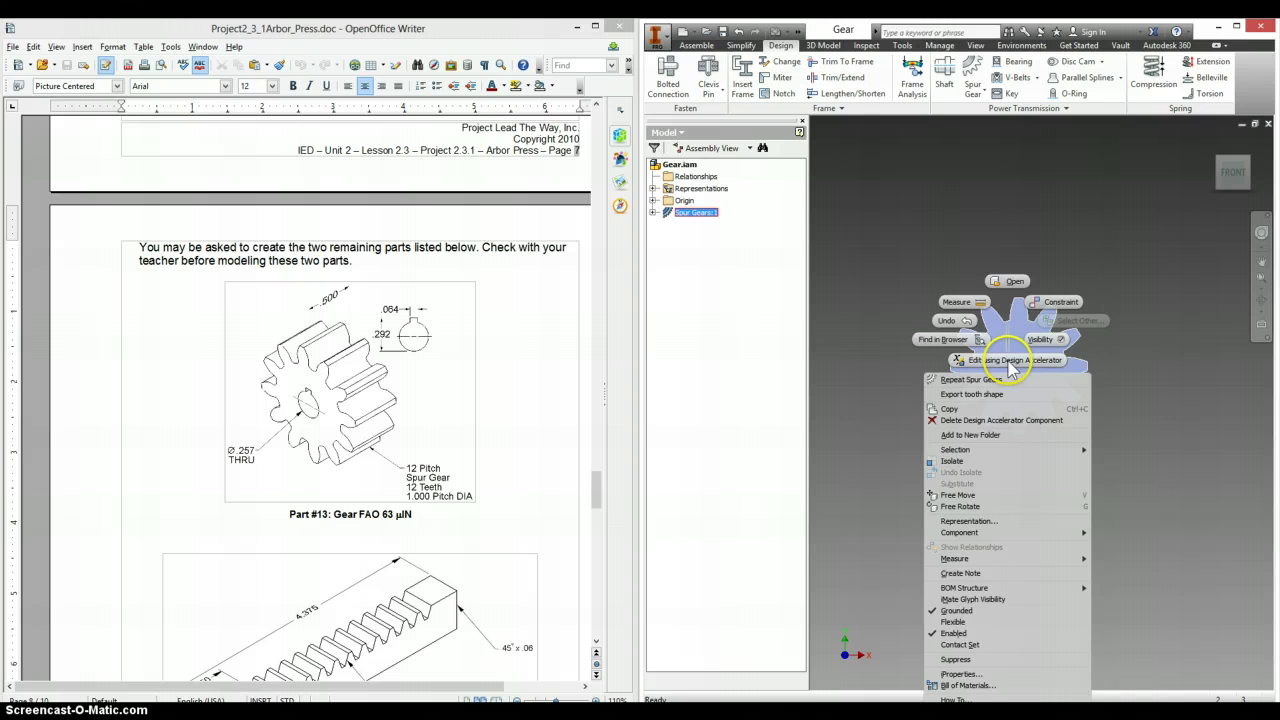
key("Escape")
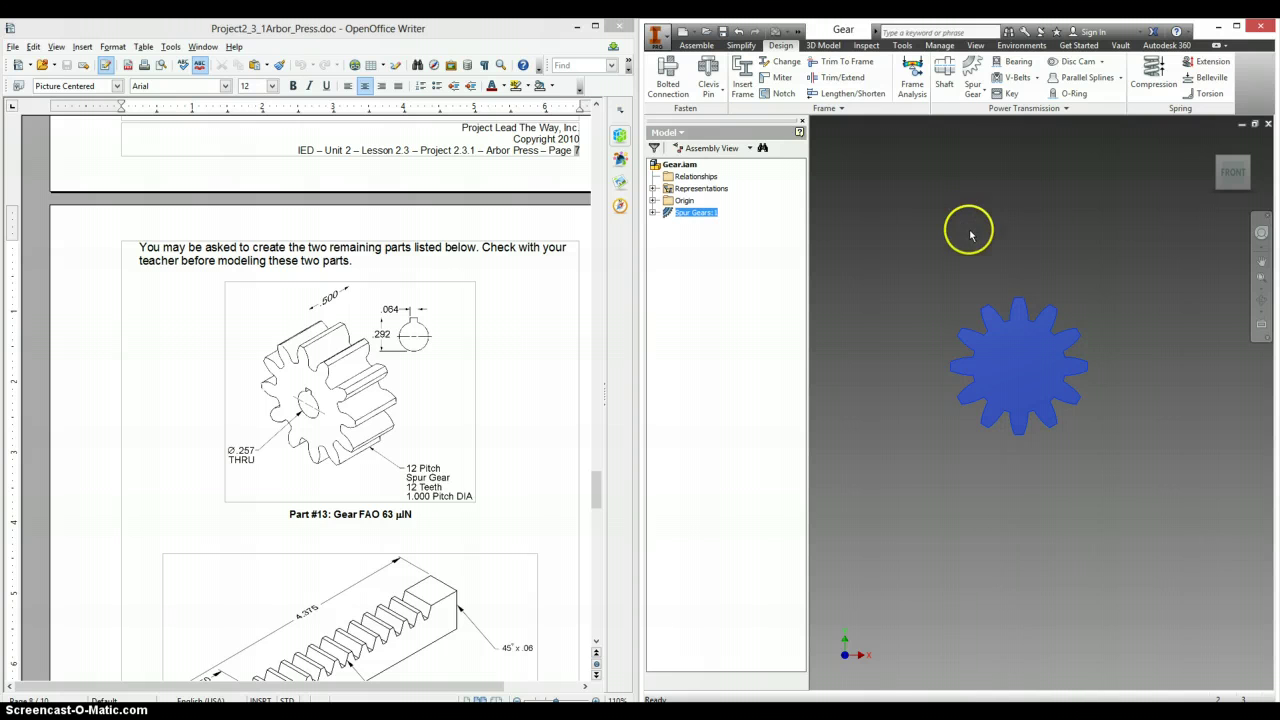
key("Escape")
Step: Open the Spur Gear1:1 part for in-place editing within Gear.iam
double_click(1023, 348)
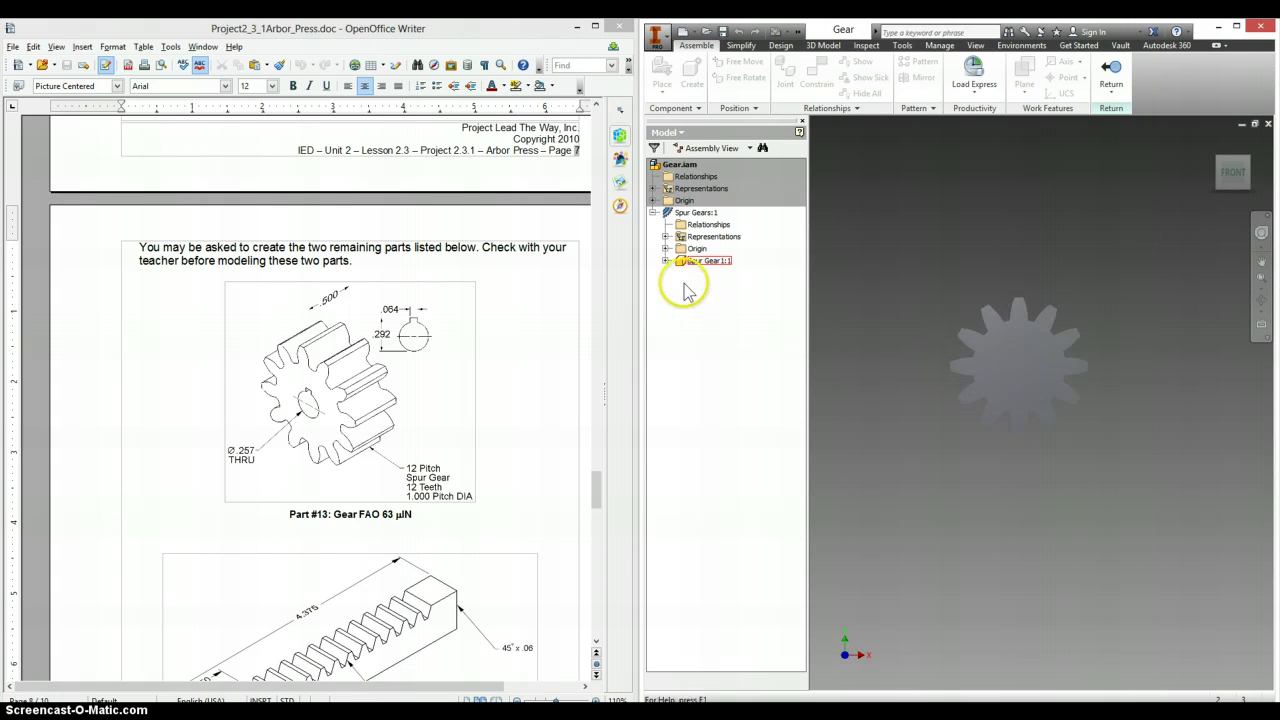
right_click(1018, 367)
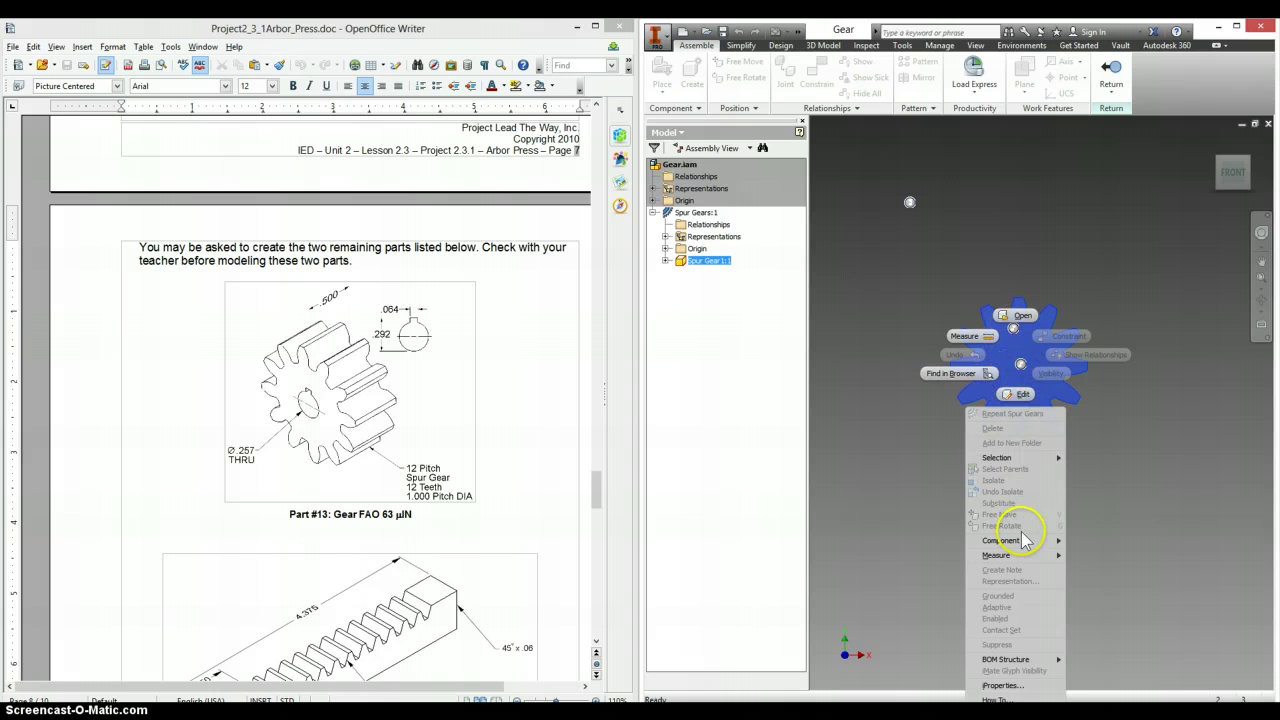
left_click(1015, 395)
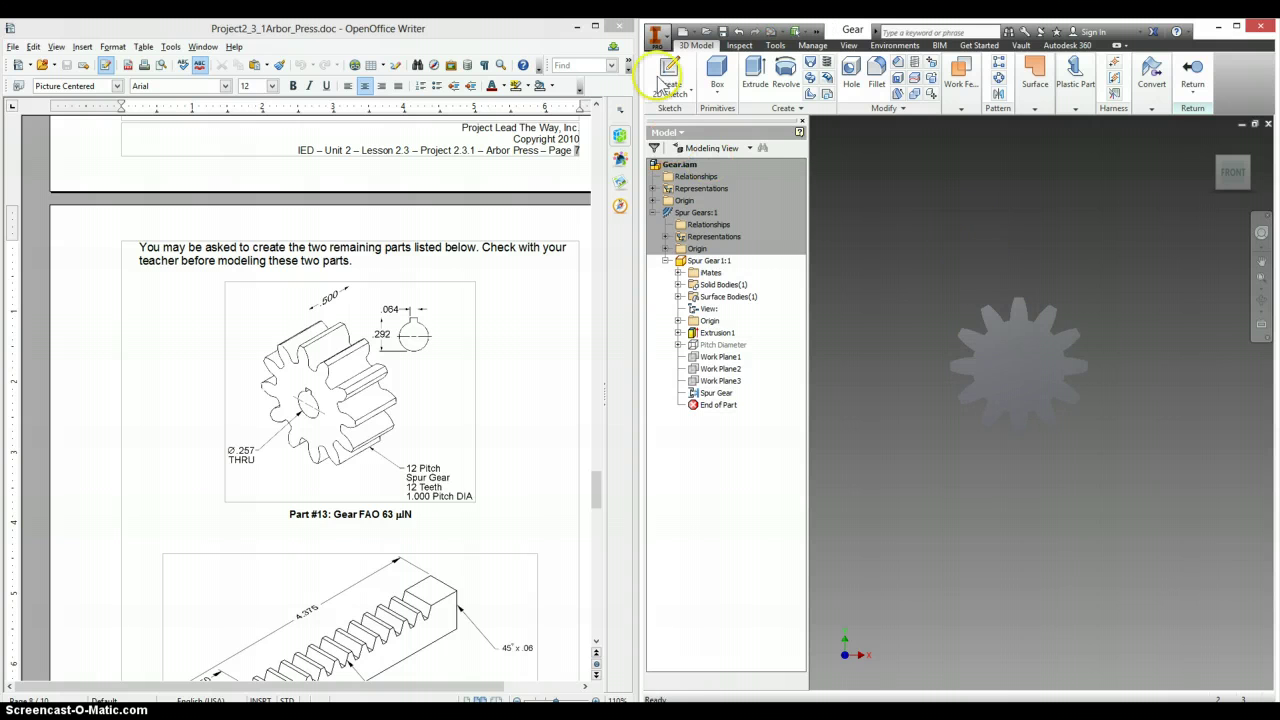
Step: Start a new sketch on the gear's front face
key("s")
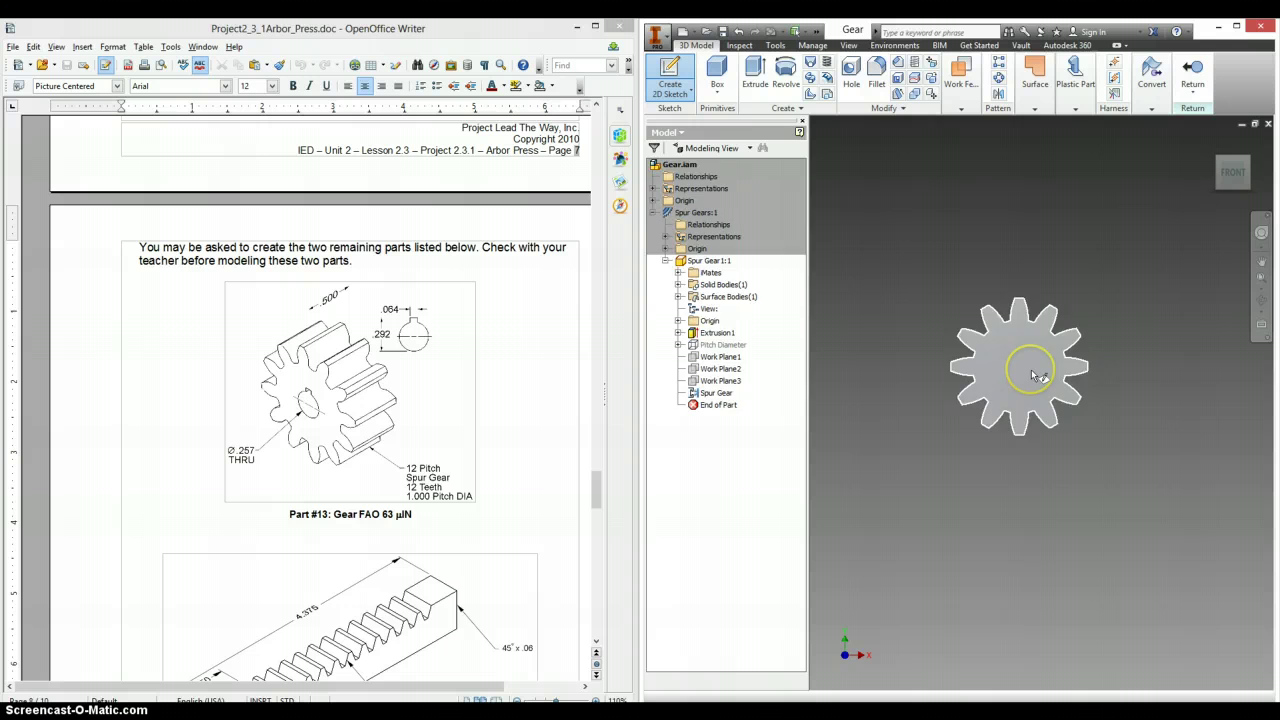
left_click(1036, 375)
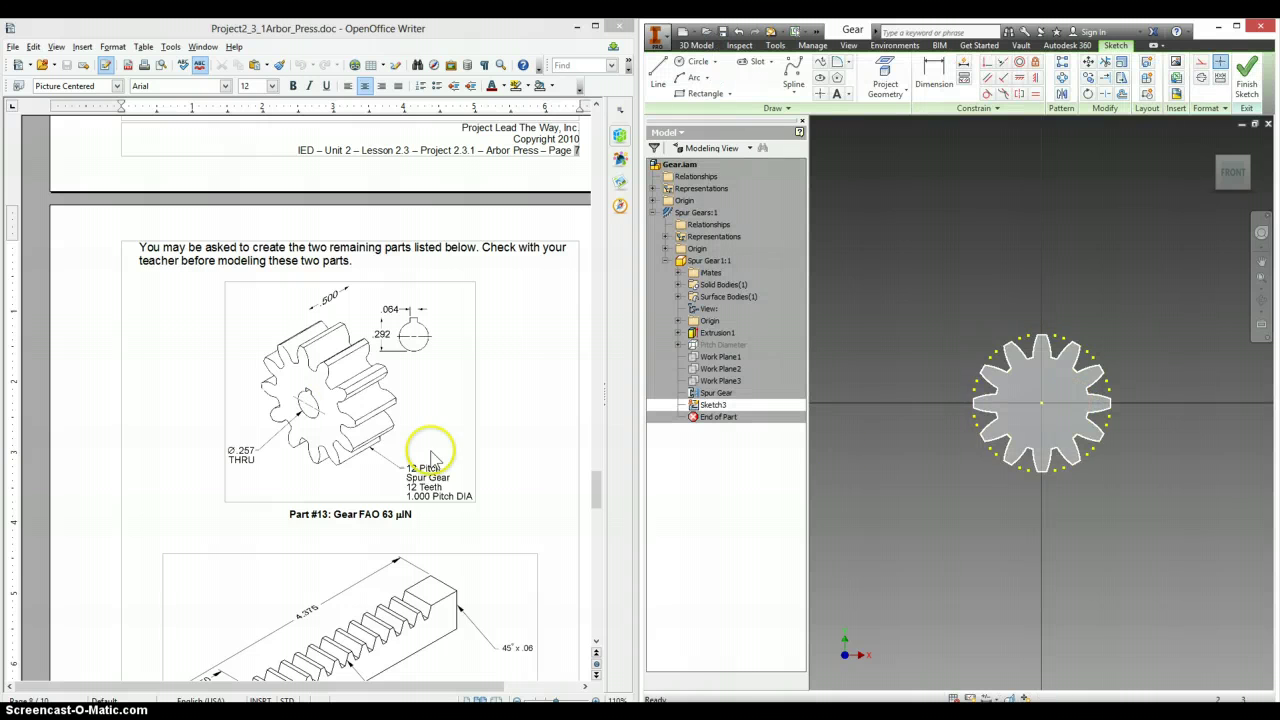
scroll(1046, 408, "down", 5)
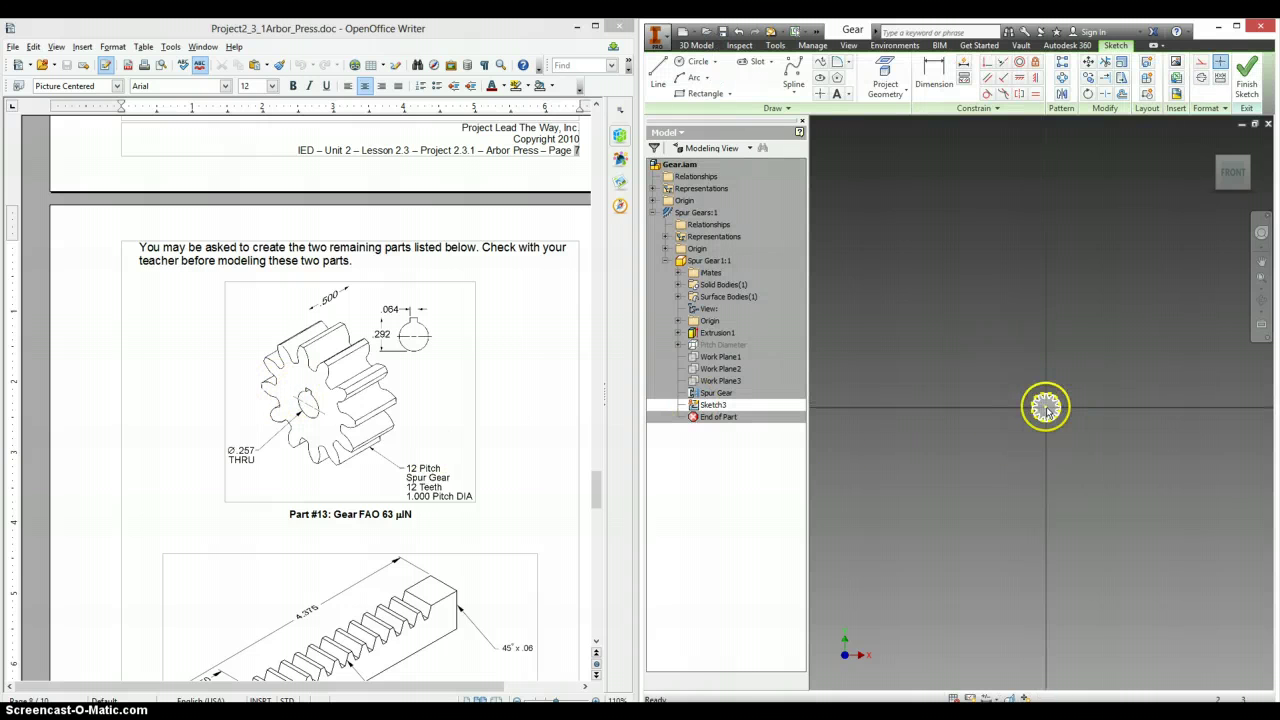
scroll(1046, 408, "up", 8)
scroll(1037, 386, "down", 3)
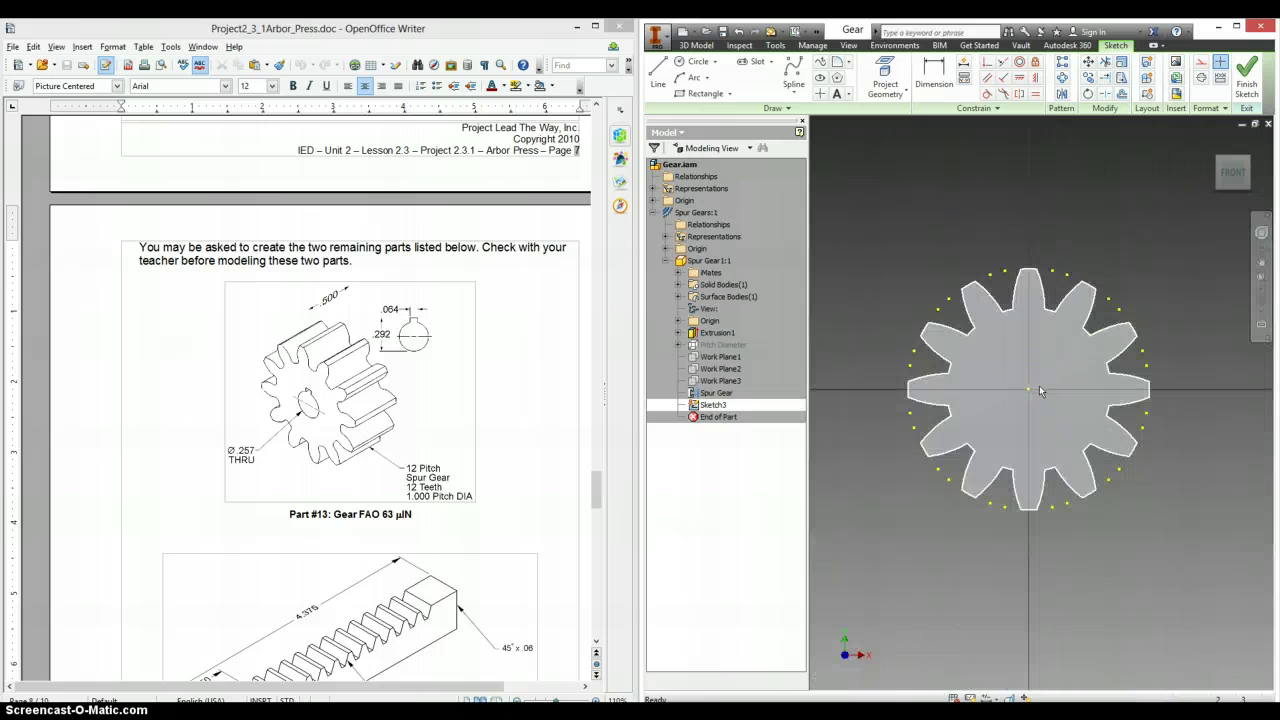
Step: Draw a 0.257 diameter bore circle centred on the gear's centre point
key("c")
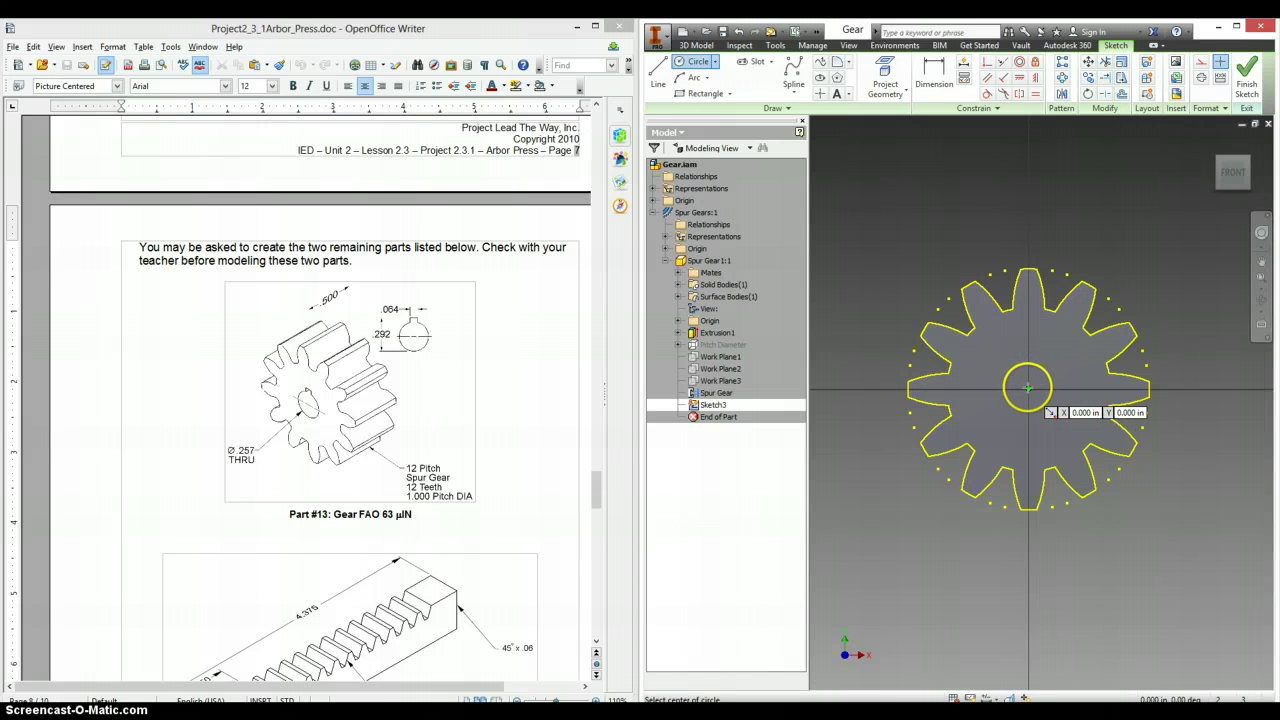
left_click(1028, 387)
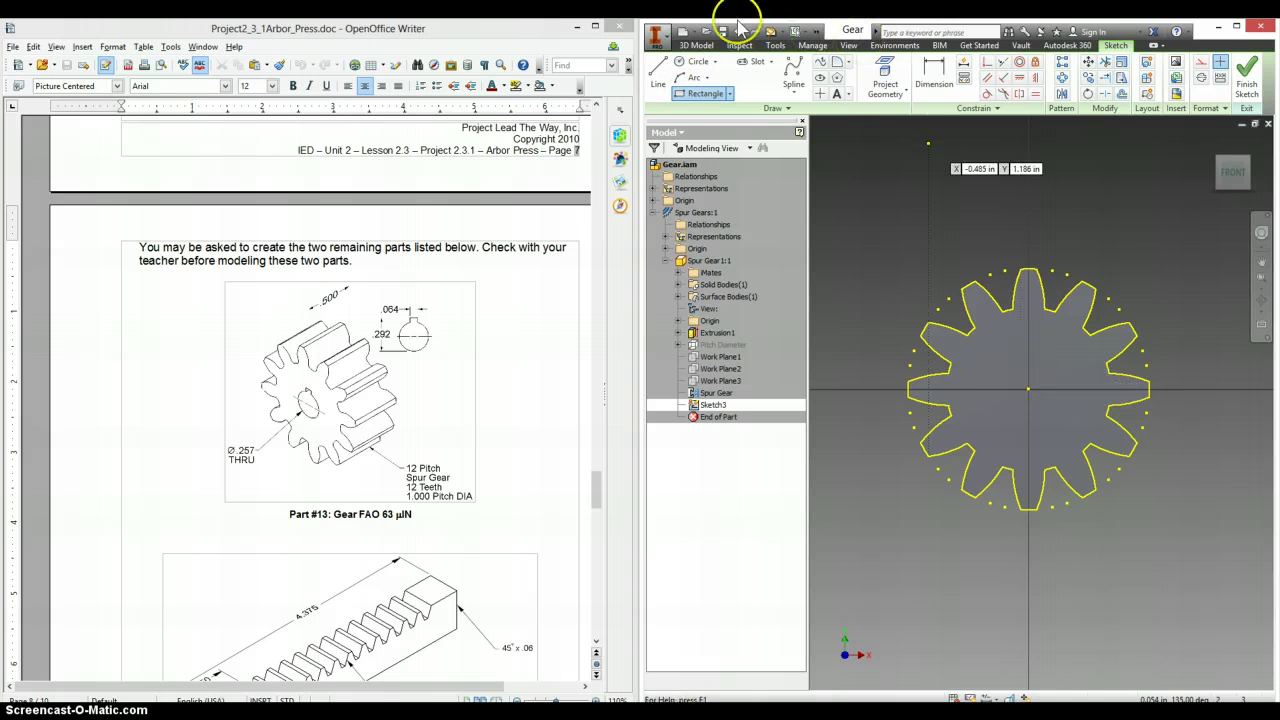
left_click(695, 61)
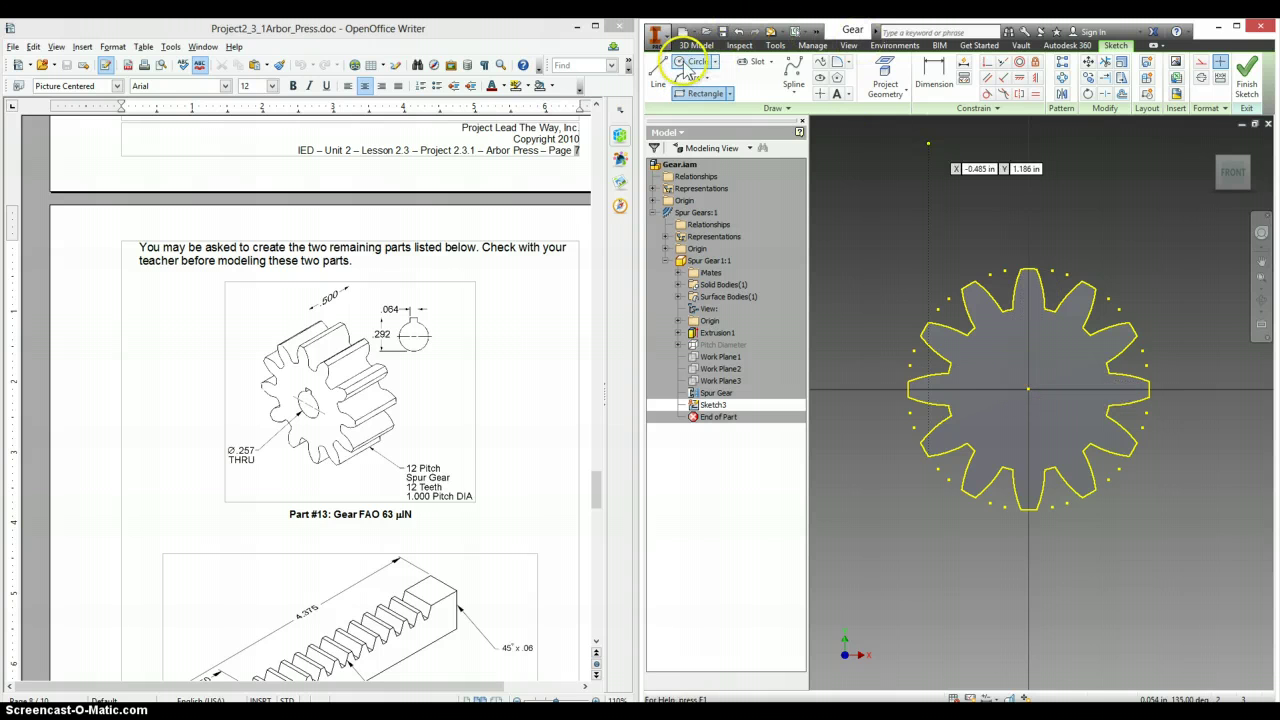
left_click(1028, 388)
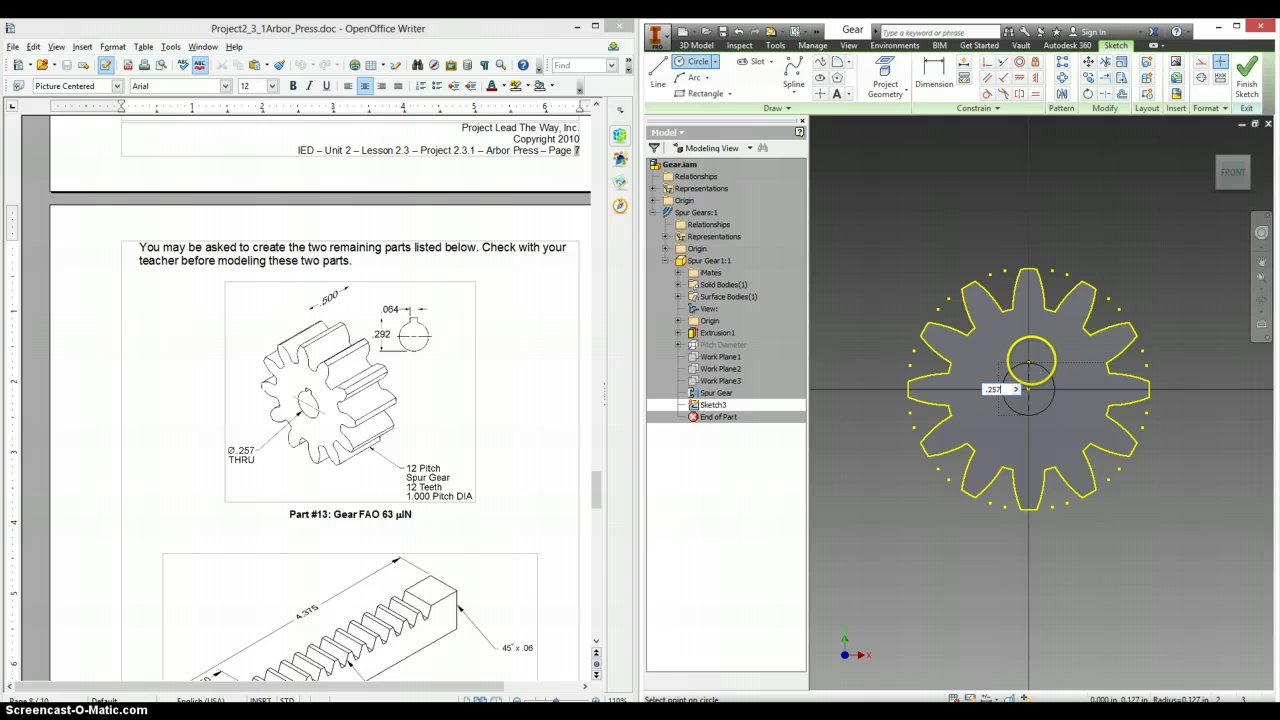
key("Return")
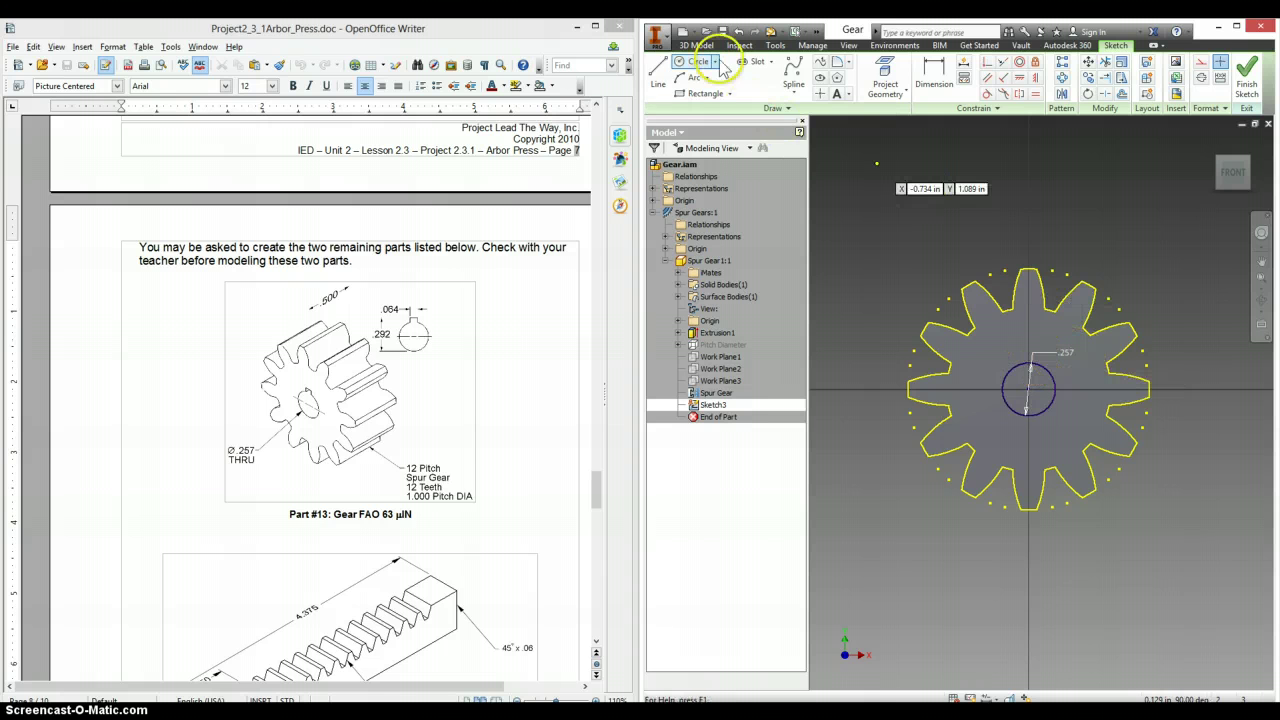
left_click(681, 94)
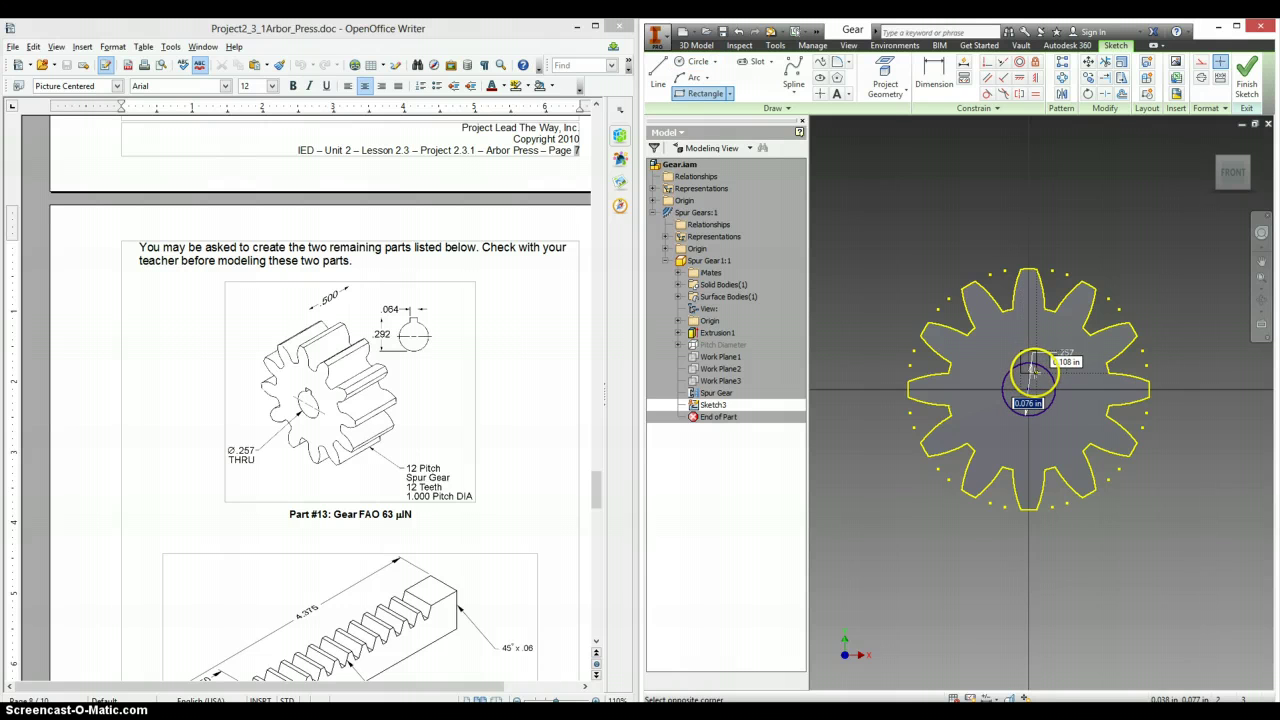
Step: Constrain the keyway rectangle and dimension it .064 wide and .292 across the bore
middle_click_drag(1071, 323, 1051, 318)
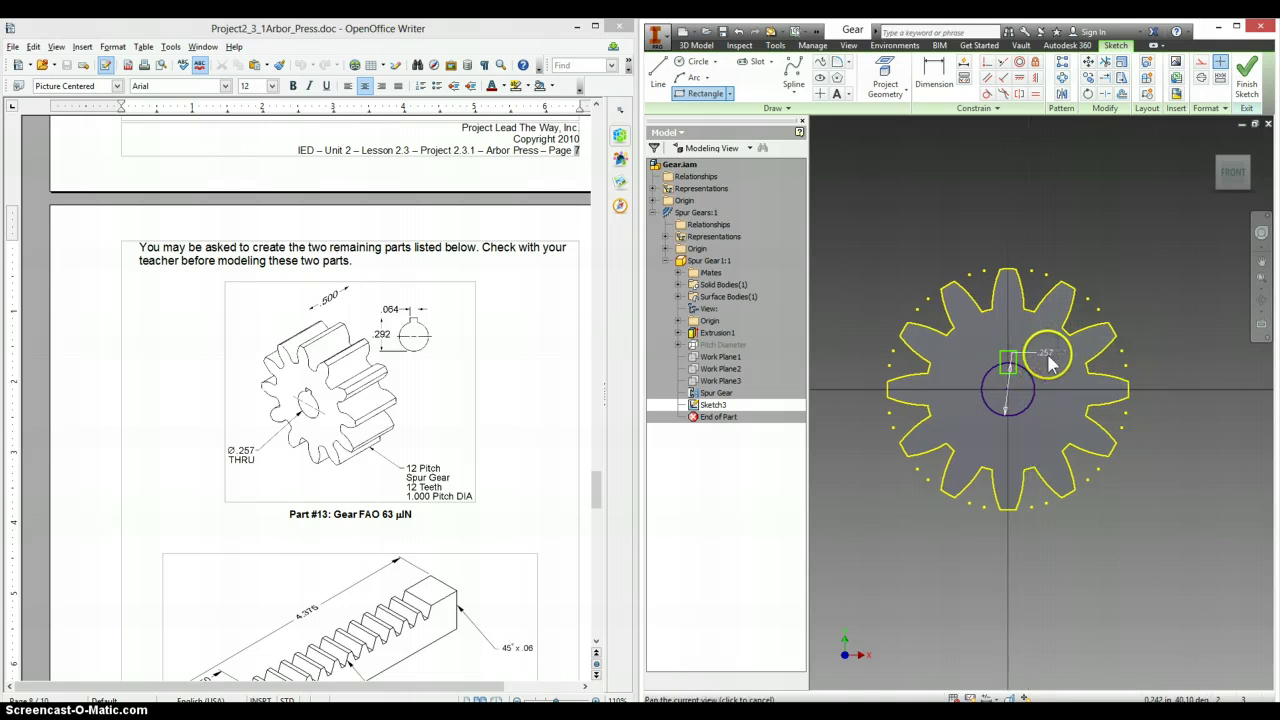
left_click(1035, 77)
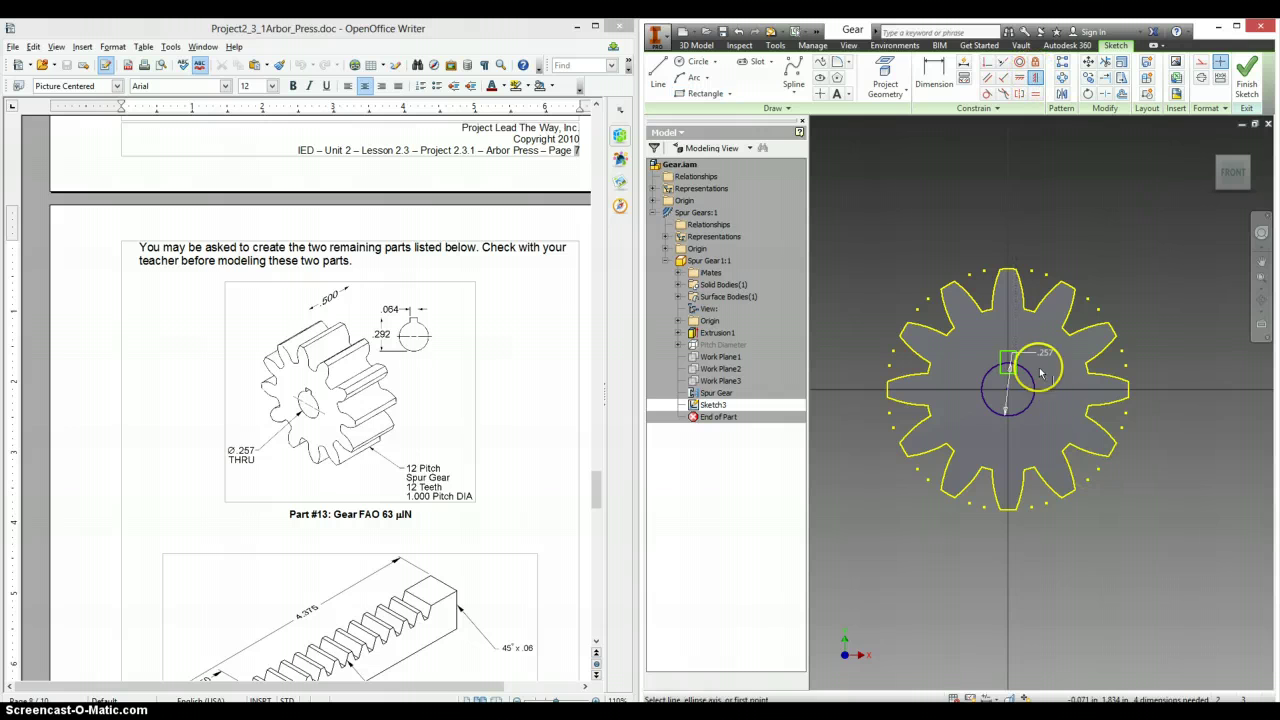
left_click_drag(1040, 373, 1024, 417)
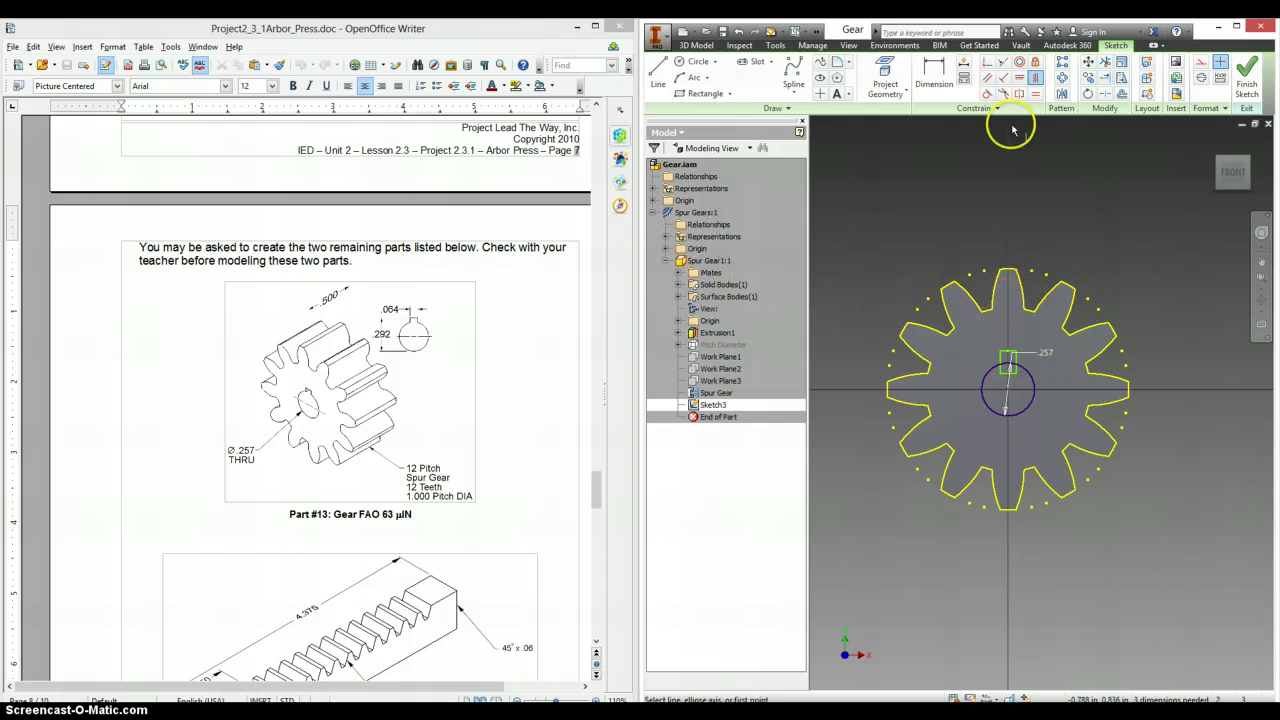
key("d")
left_click(1002, 349)
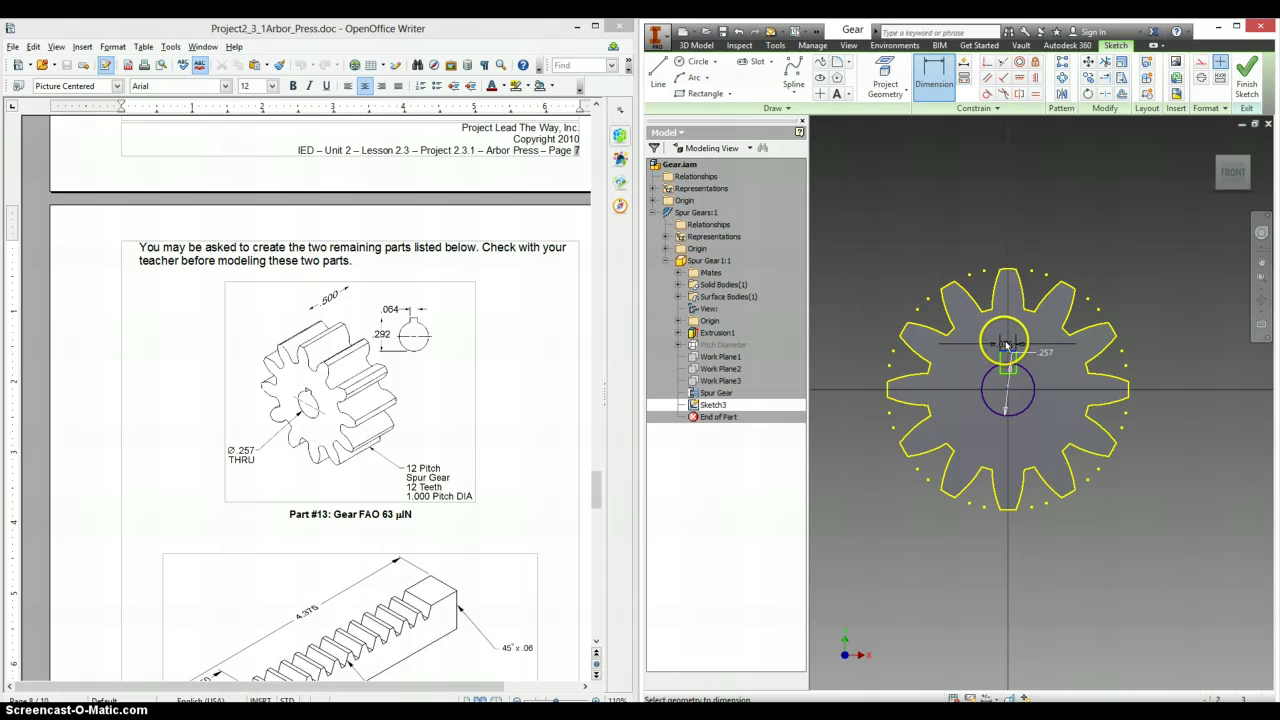
left_click(1005, 343)
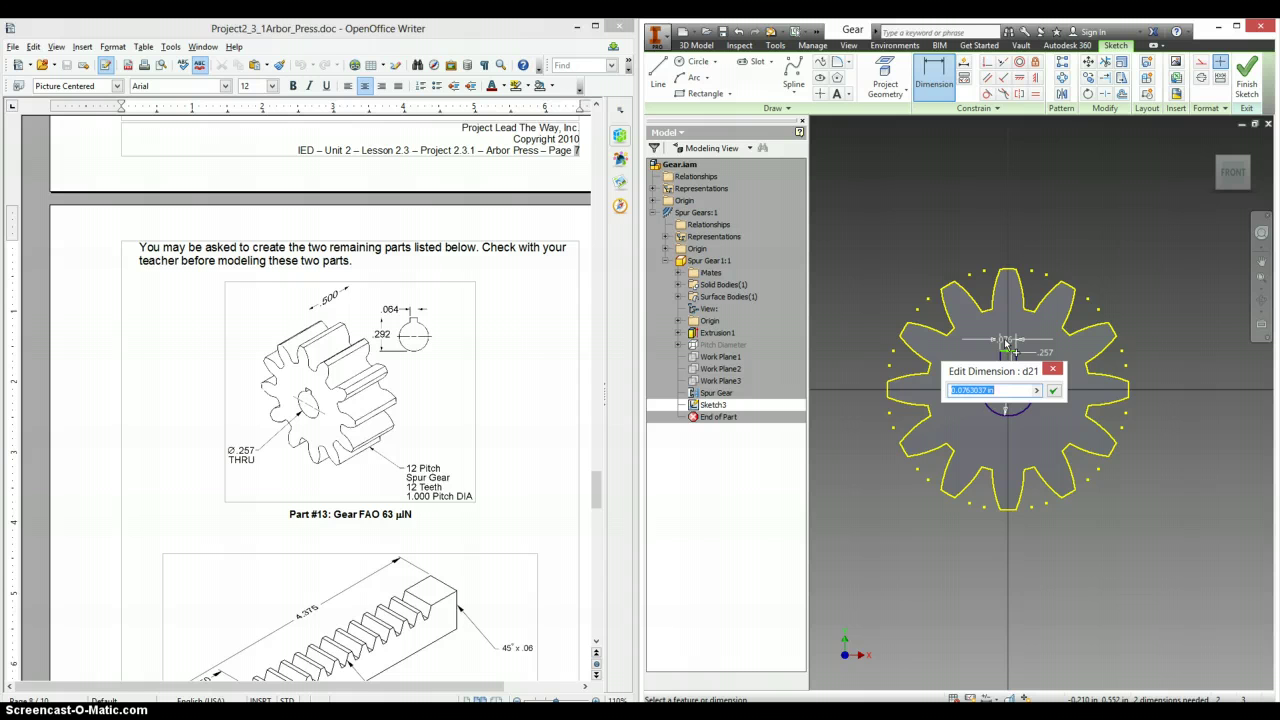
key("Return")
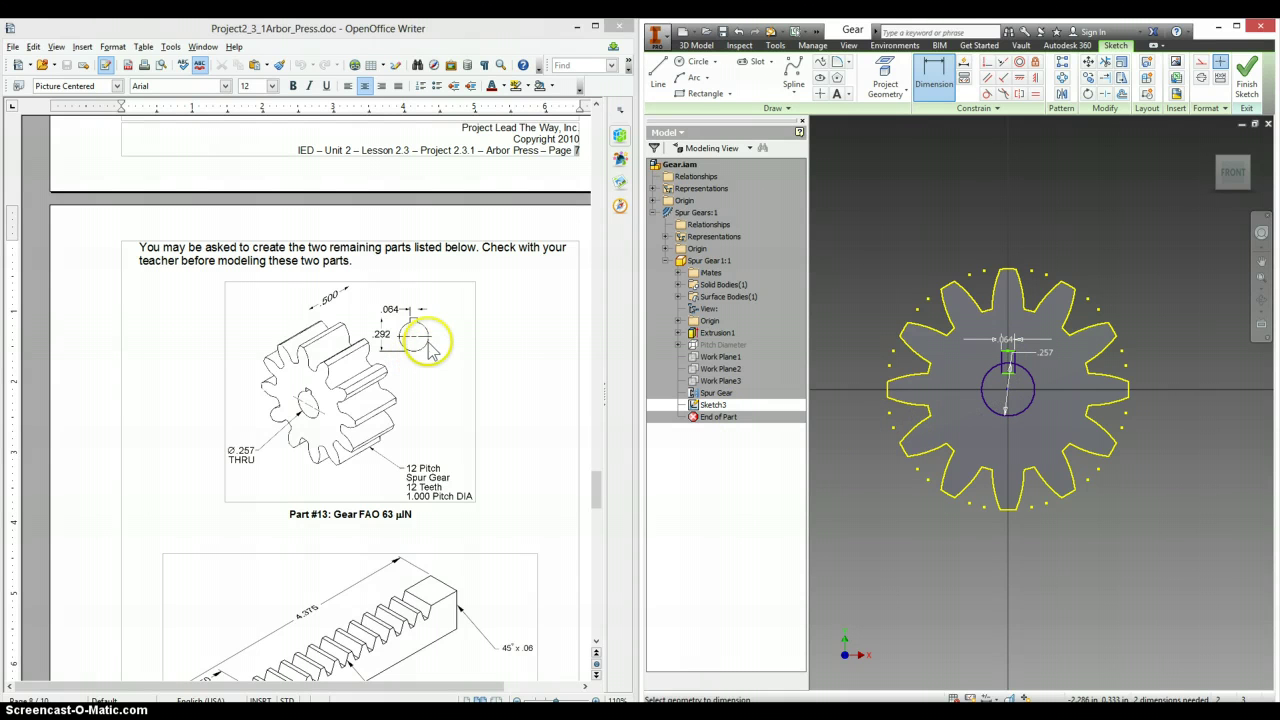
left_click(938, 88)
scroll(1004, 355, "up", 5)
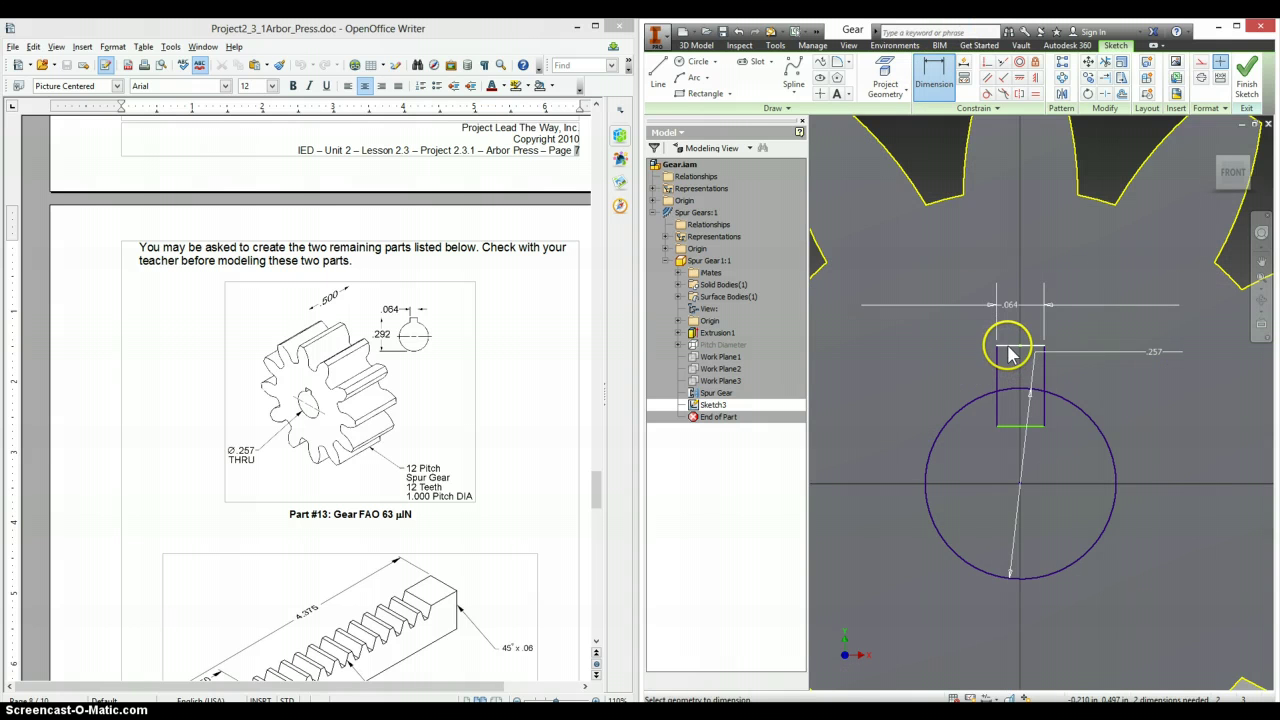
left_click(1032, 585)
left_click(852, 504)
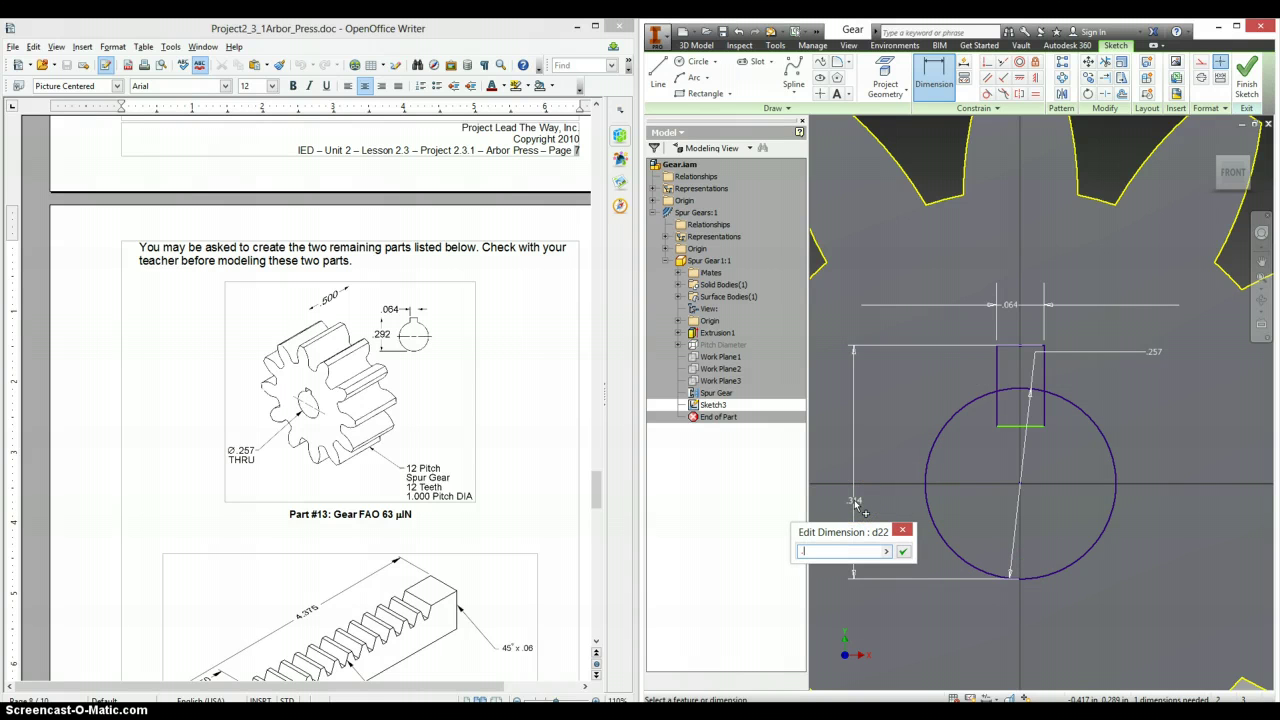
key("Return")
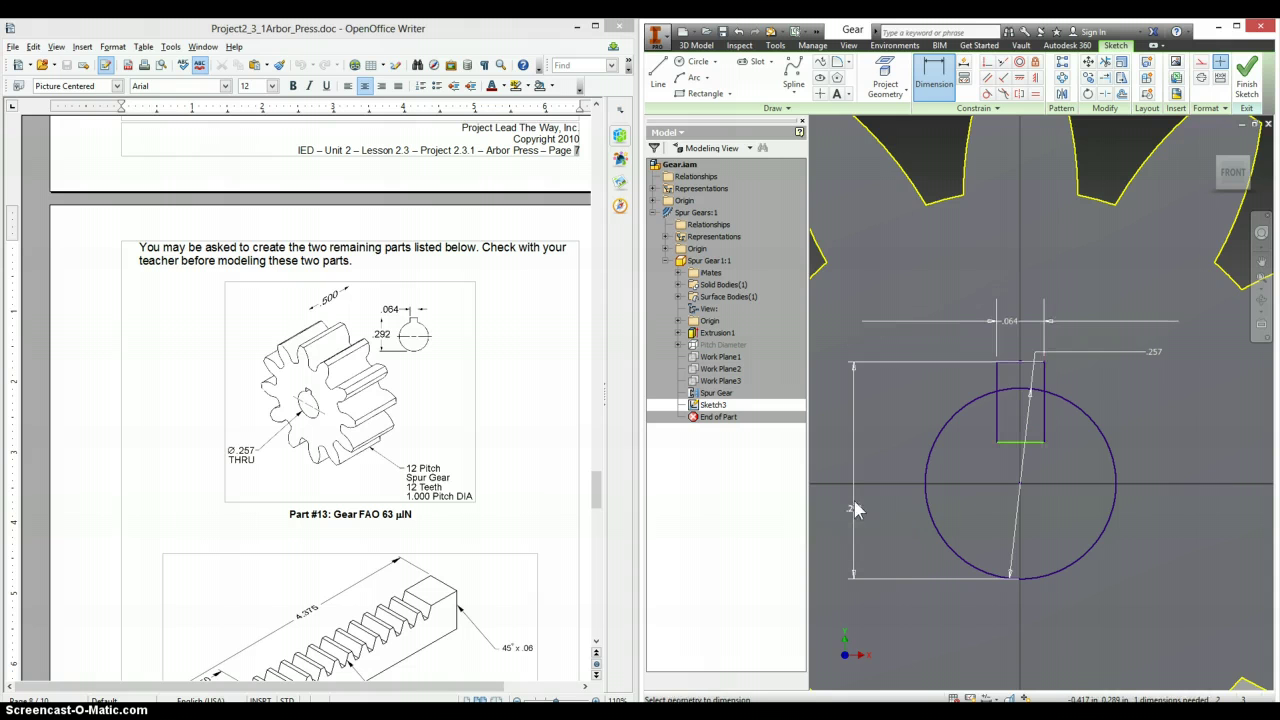
Step: Trim the keyway line inside the bore circle
key("x")
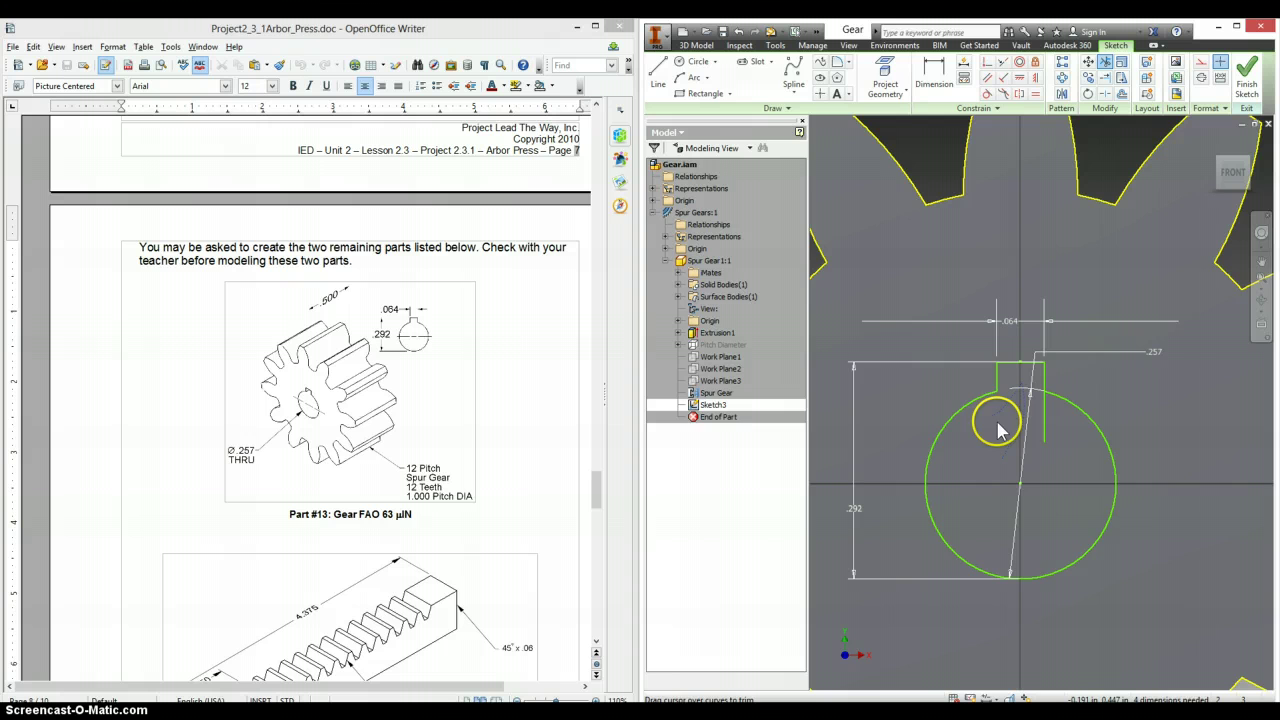
left_click(1042, 438)
scroll(1030, 455, "up", 5)
scroll(1030, 455, "up", 3)
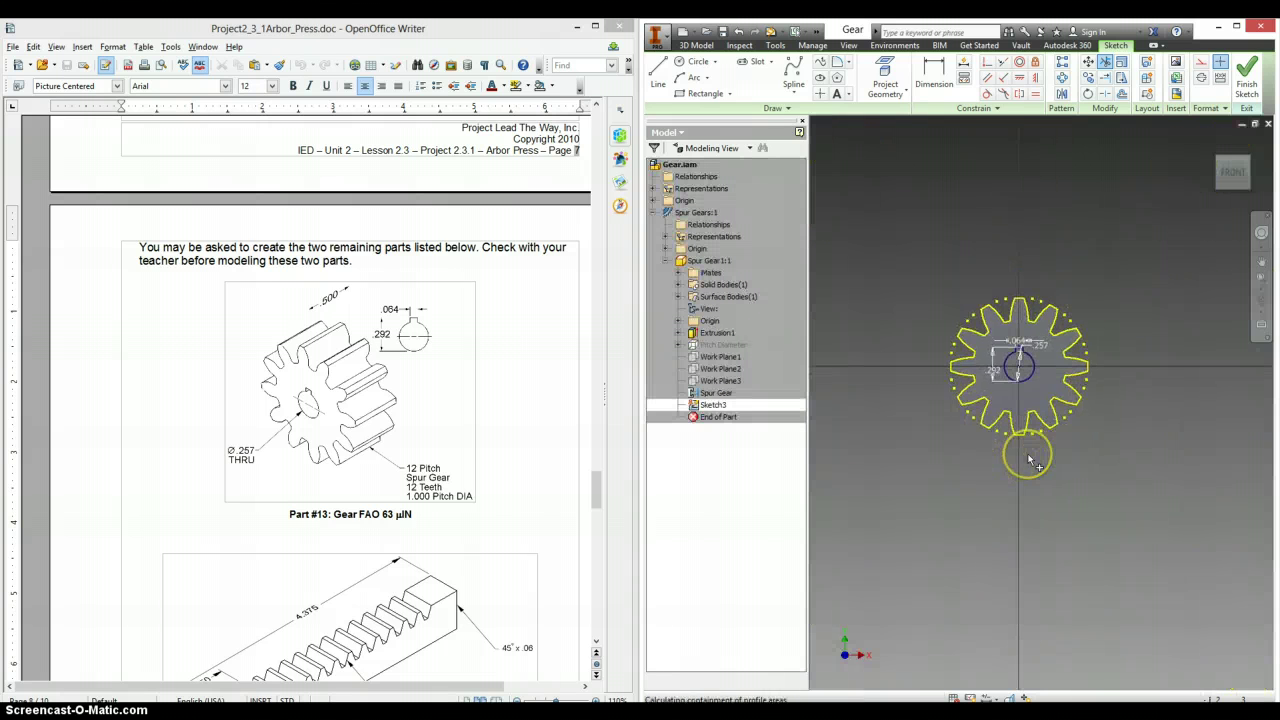
Step: Extrude-cut the bore and keyway profile through the entire gear using the All extent
key("e")
left_click(1028, 370)
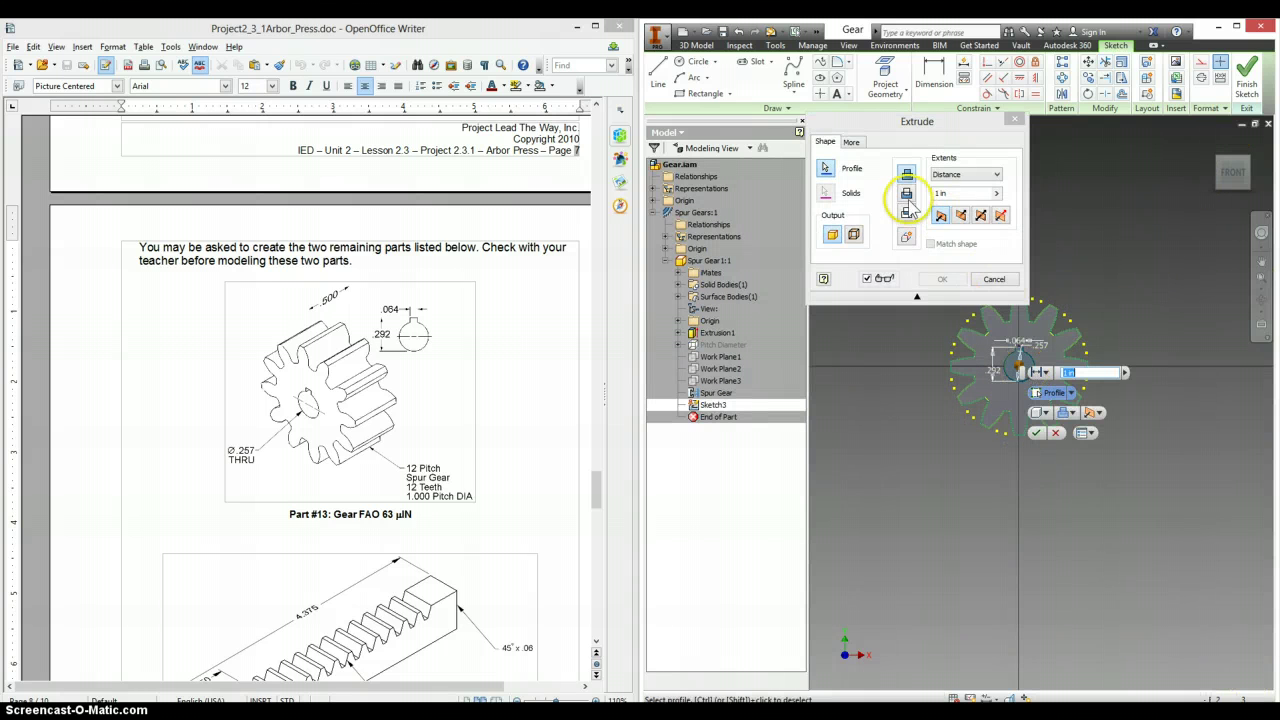
left_click(962, 175)
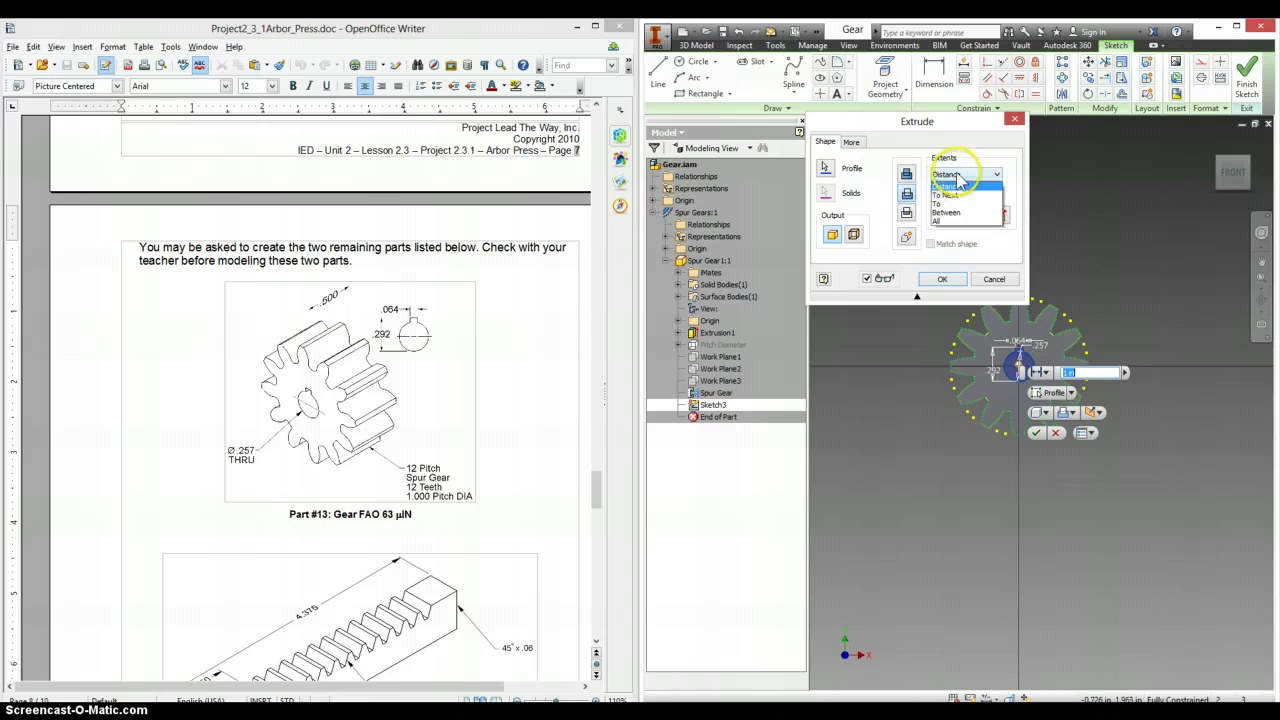
left_click(937, 221)
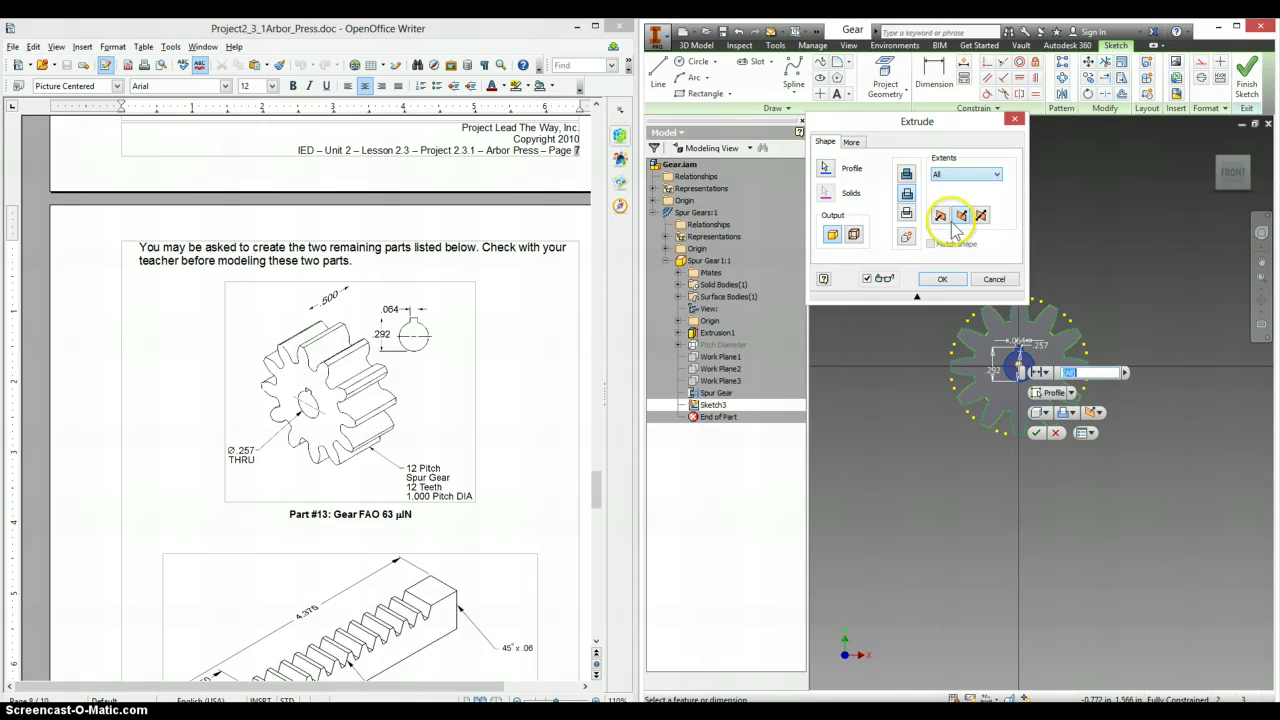
left_click(940, 280)
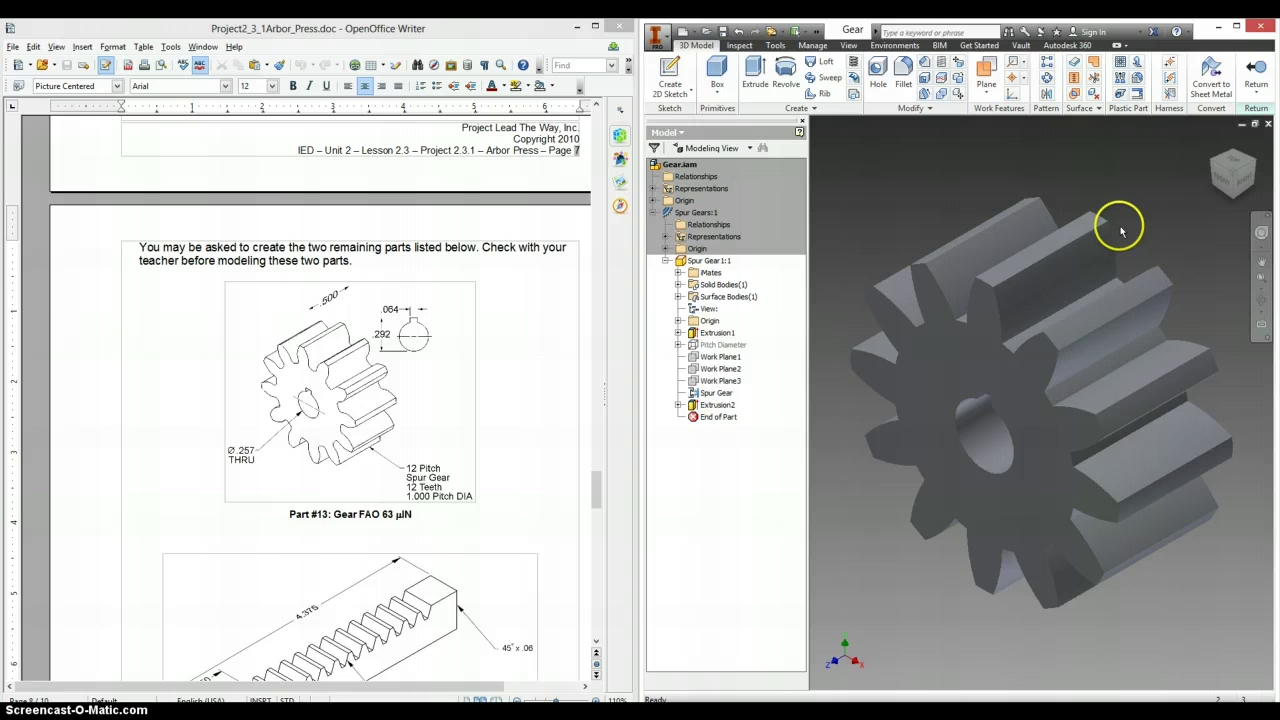